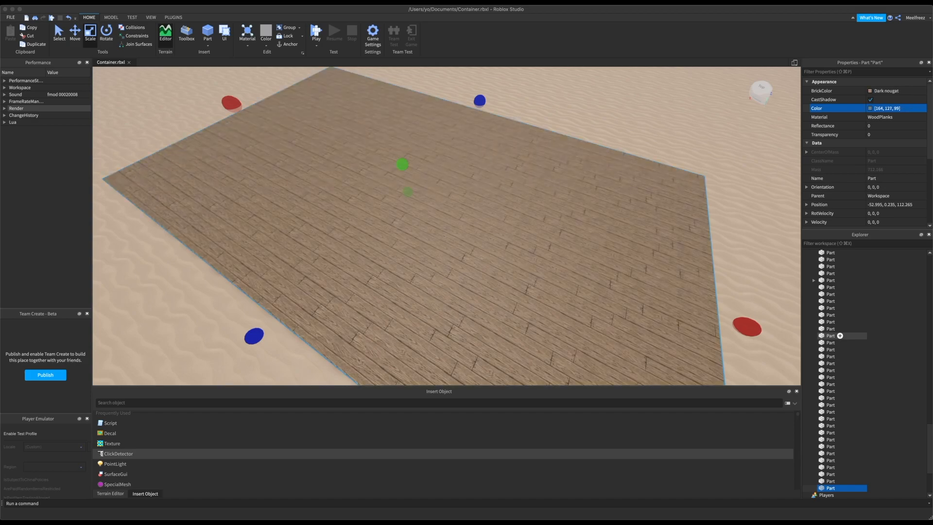
# - Insert a flat base panel on the wooden floor and raise an upright side panel at one of its ends
pyautogui.moveTo(533, 104); pyautogui.dragTo(569, 97, button='right')
pyautogui.click(575, 88)
pyautogui.click(215, 53)
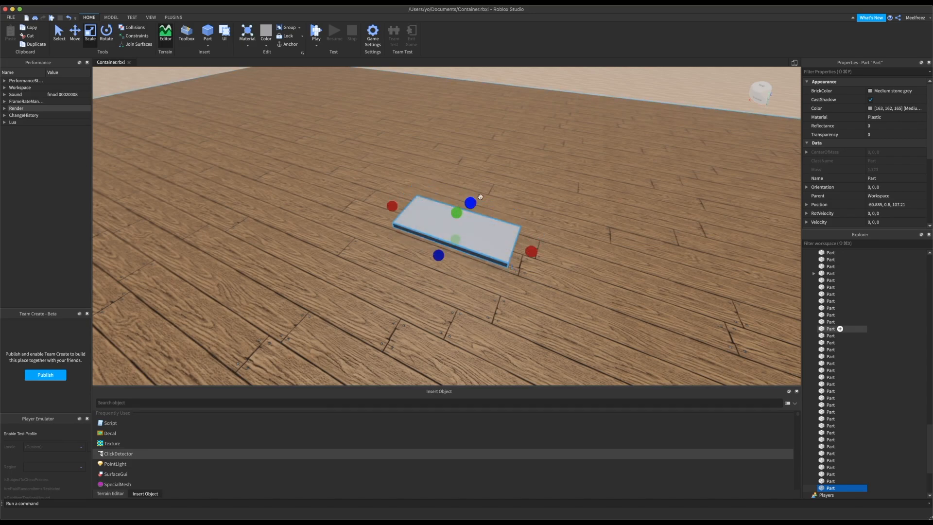
pyautogui.moveTo(475, 201); pyautogui.dragTo(473, 206, button='right')
pyautogui.moveTo(347, 144); pyautogui.dragTo(337, 112)
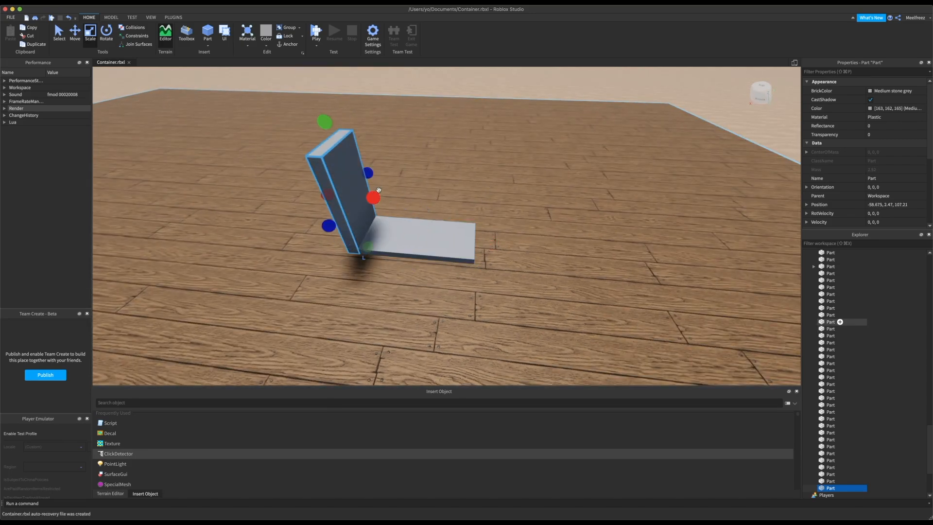
# - Duplicate the panels to form the opposite side, the middle shelf and the top of the small cabinet
pyautogui.moveTo(425, 233); pyautogui.dragTo(442, 232, button='right')
pyautogui.press('super+d')
pyautogui.moveTo(448, 232); pyautogui.dragTo(449, 114)
pyautogui.press('super+d')
pyautogui.moveTo(449, 114); pyautogui.dragTo(457, 133, button='right')
pyautogui.scroll(-3, 457, 134)
pyautogui.click(466, 139)
pyautogui.click(437, 145)
pyautogui.click(518, 88)
pyautogui.moveTo(519, 88); pyautogui.dragTo(535, 184, button='right')
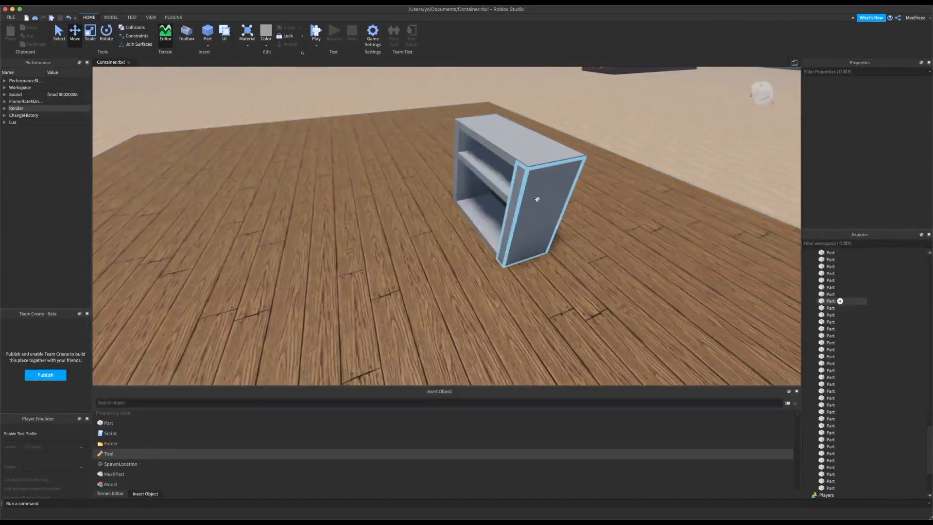
# - Build a dummy rig beside the cabinet as a size reference and rotate it
pyautogui.click(537, 209)
pyautogui.click(181, 18)
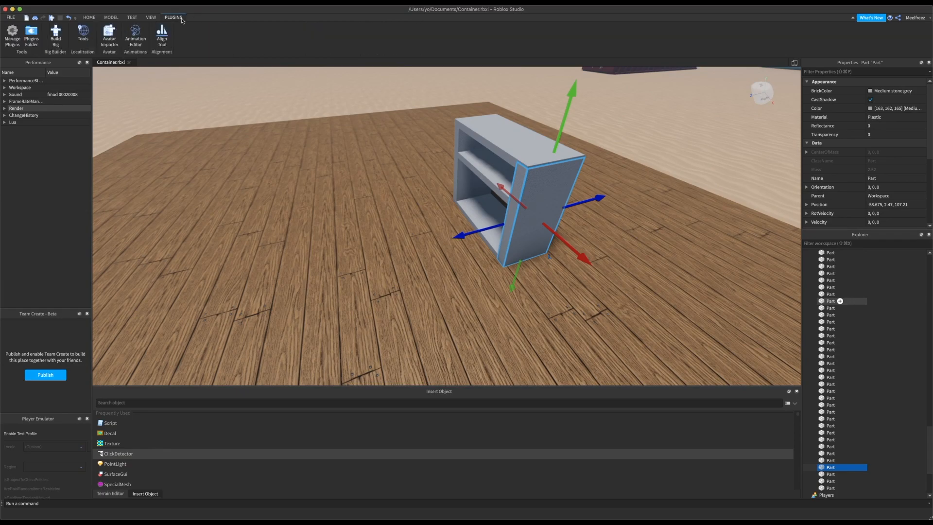
pyautogui.click(464, 218)
pyautogui.click(55, 34)
pyautogui.click(457, 222)
pyautogui.moveTo(454, 226); pyautogui.dragTo(446, 233)
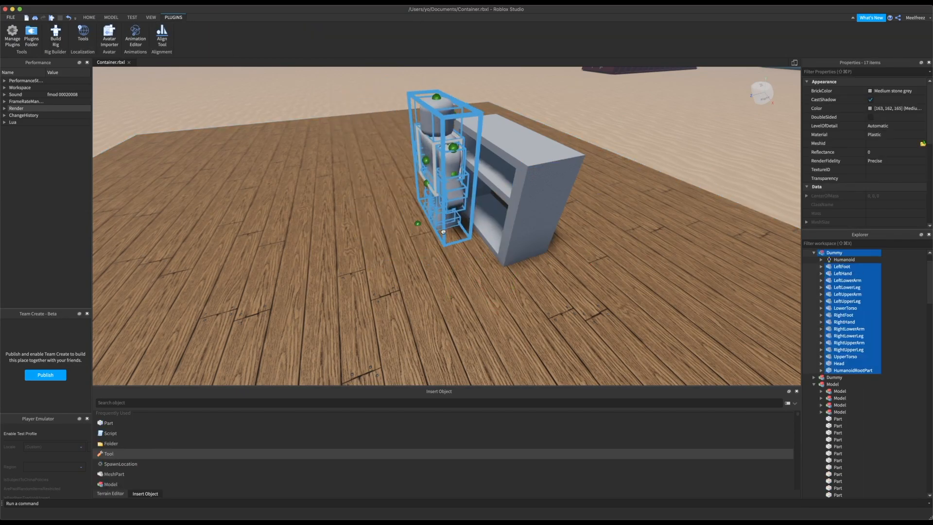
pyautogui.moveTo(502, 192); pyautogui.dragTo(407, 143, button='right')
pyautogui.press('super+r')
# - Select the cabinet's top panel and middle shelf together and shift them along the cabinet's depth
pyautogui.click(541, 118)
pyautogui.moveTo(407, 142); pyautogui.dragTo(473, 170)
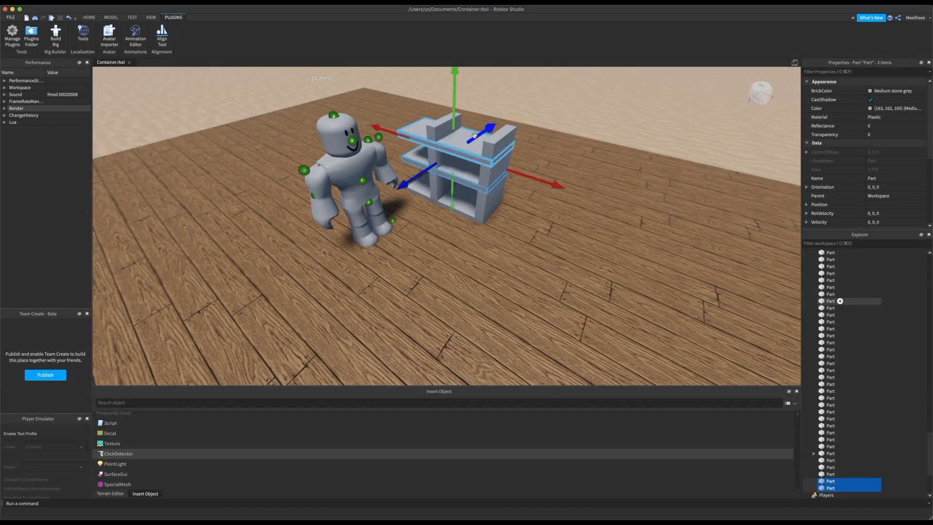
pyautogui.click(417, 154)
# - Size an upright panel turned 90 degrees and fit it against the cabinet's open side
pyautogui.moveTo(397, 149); pyautogui.dragTo(432, 164)
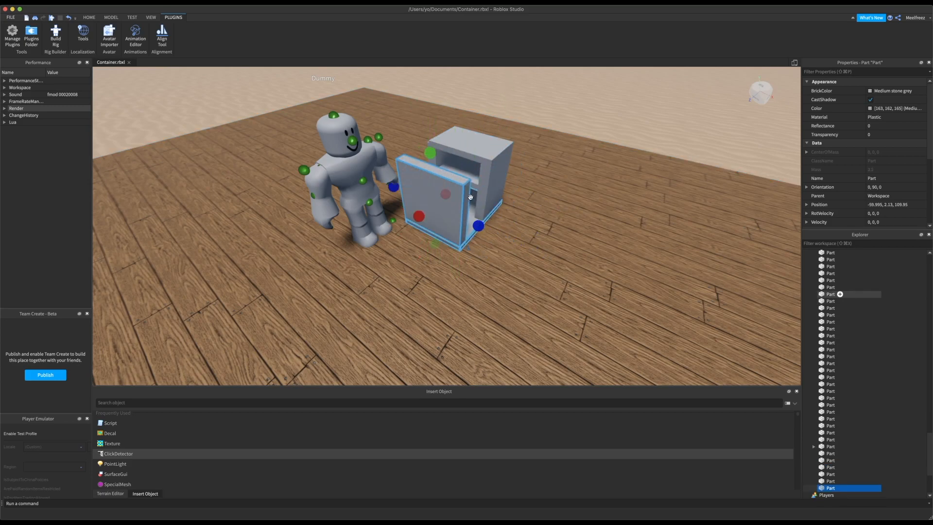
pyautogui.click(461, 175)
pyautogui.moveTo(461, 174); pyautogui.dragTo(440, 187, button='right')
pyautogui.moveTo(384, 173); pyautogui.dragTo(374, 173)
pyautogui.moveTo(374, 173); pyautogui.dragTo(412, 196, button='right')
# - Resize the cabinet's top panel and side panel so they line up with the rest of the cabinet
pyautogui.click(413, 197)
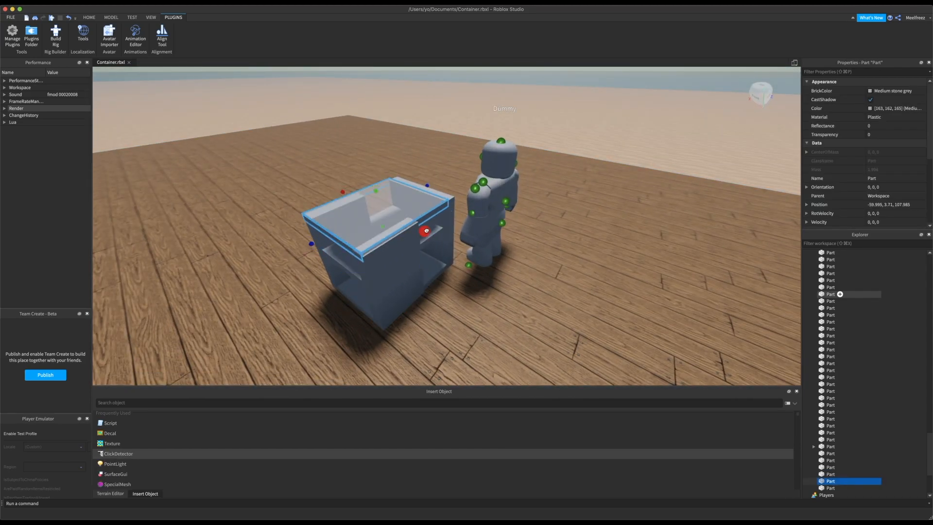
pyautogui.moveTo(426, 232); pyautogui.dragTo(425, 234, button='right')
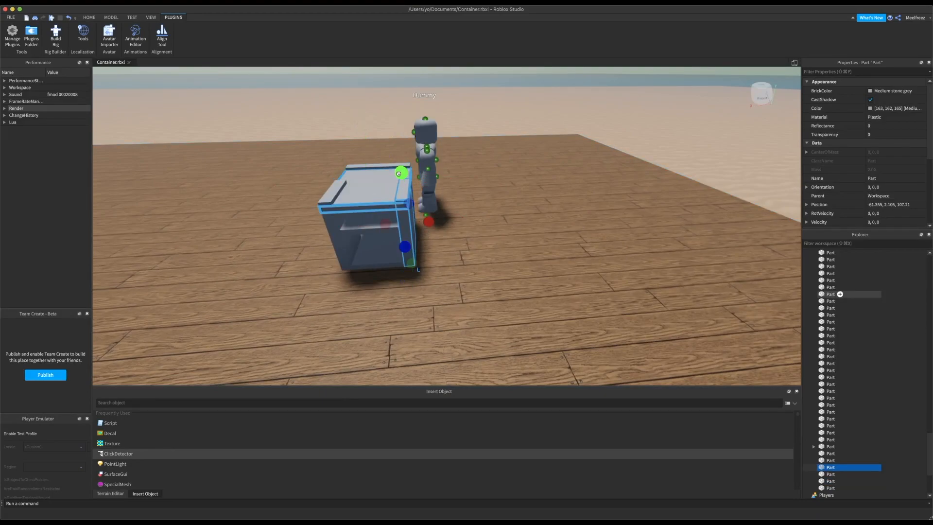
pyautogui.click(391, 168)
pyautogui.moveTo(392, 167); pyautogui.dragTo(477, 228, button='right')
pyautogui.click(415, 213)
pyautogui.press('Delete')
pyautogui.press('super+z')
# - Adjust the middle shelf so that it fits between the cabinet's side panels
pyautogui.click(383, 183)
pyautogui.click(383, 292)
pyautogui.moveTo(383, 292); pyautogui.dragTo(384, 291, button='right')
pyautogui.click(183, 278)
pyautogui.click(345, 276)
pyautogui.moveTo(184, 277); pyautogui.dragTo(472, 252, button='right')
pyautogui.click(472, 253)
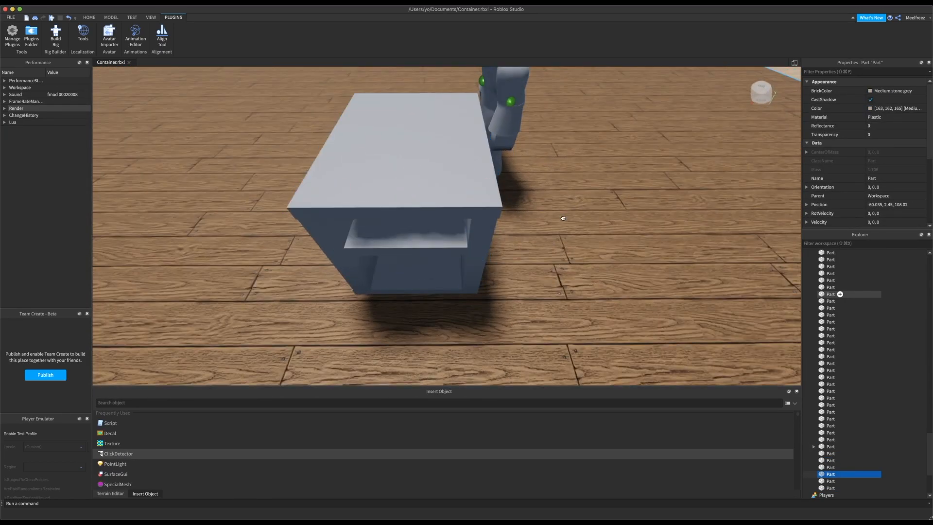
# - Select the cabinet's parts together and anchor them
pyautogui.click(562, 271)
pyautogui.moveTo(562, 271); pyautogui.dragTo(552, 288, button='right')
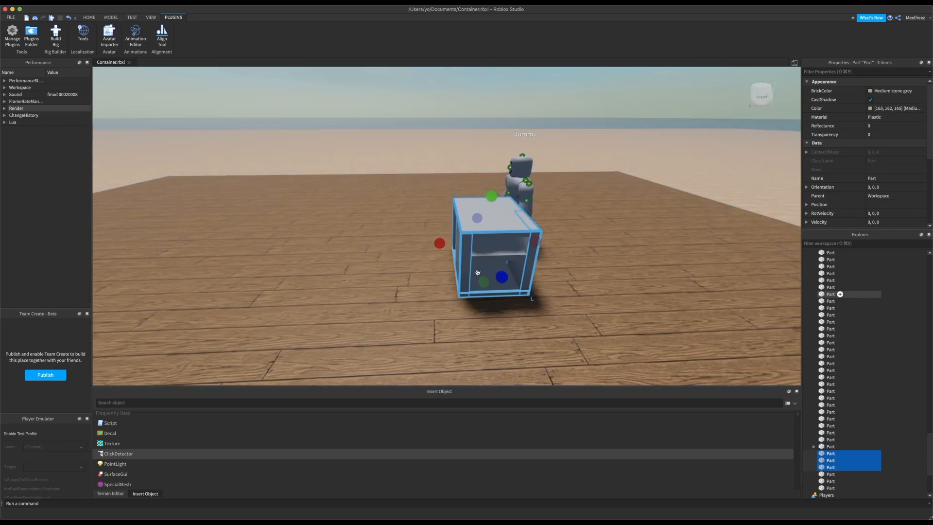
pyautogui.click(89, 17)
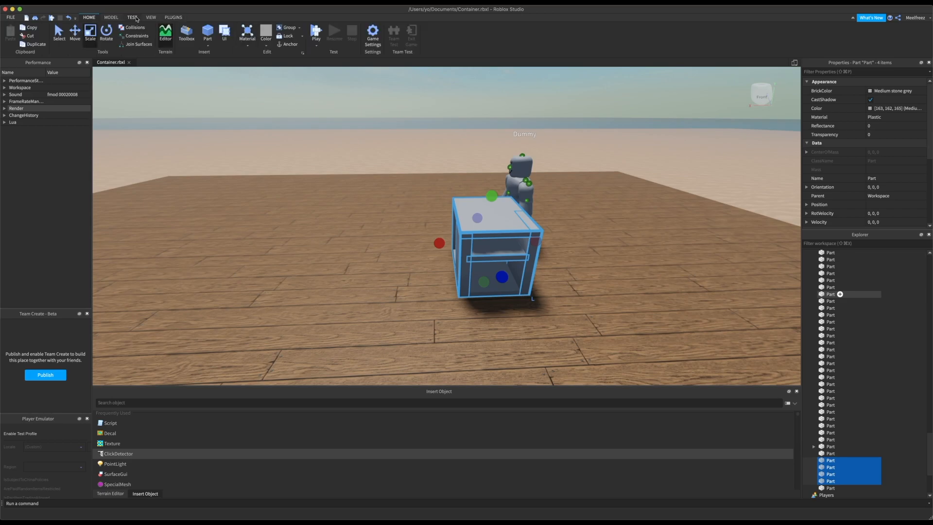
pyautogui.click(360, 141)
pyautogui.moveTo(360, 141); pyautogui.dragTo(360, 141, button='right')
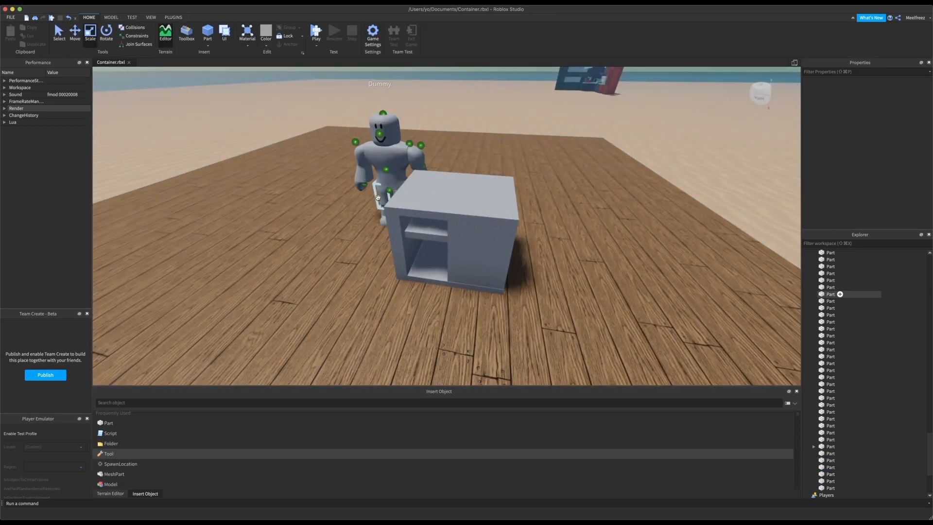
pyautogui.click(395, 253)
pyautogui.moveTo(275, 248); pyautogui.dragTo(273, 246, button='right')
pyautogui.click(385, 187)
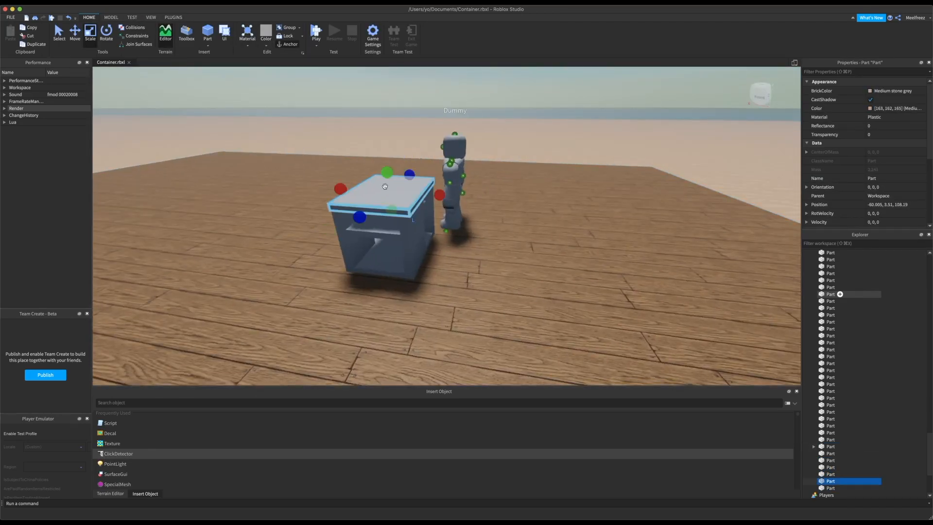
pyautogui.moveTo(385, 175); pyautogui.dragTo(389, 168)
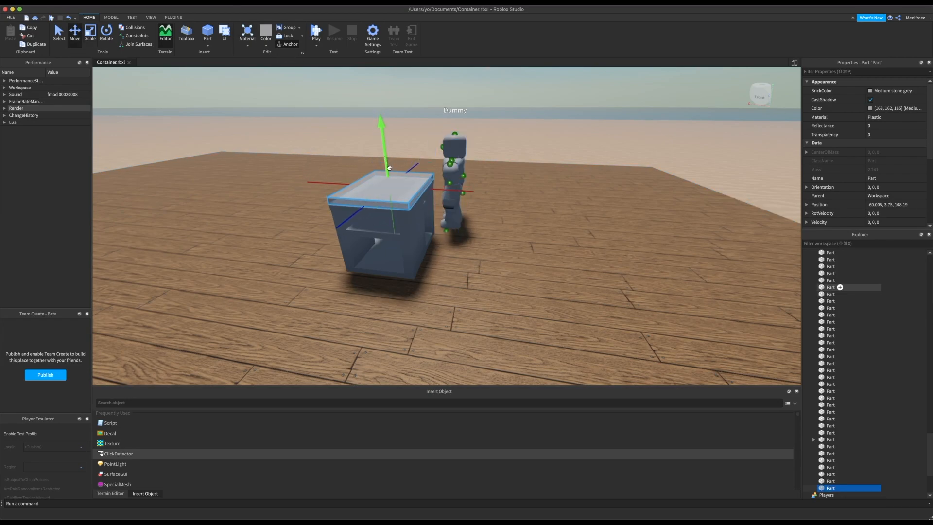
pyautogui.moveTo(347, 217); pyautogui.dragTo(344, 214)
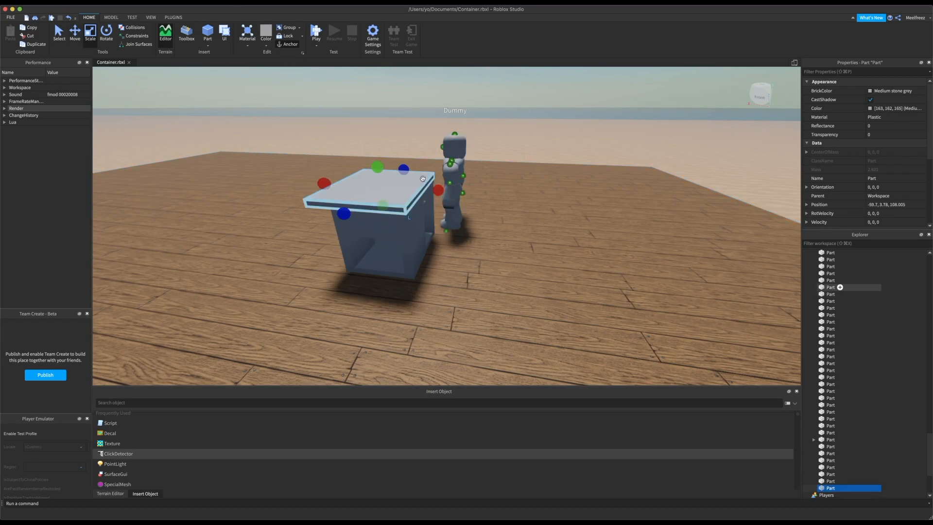
pyautogui.moveTo(440, 188); pyautogui.dragTo(586, 199)
pyautogui.moveTo(563, 207); pyautogui.dragTo(561, 208, button='right')
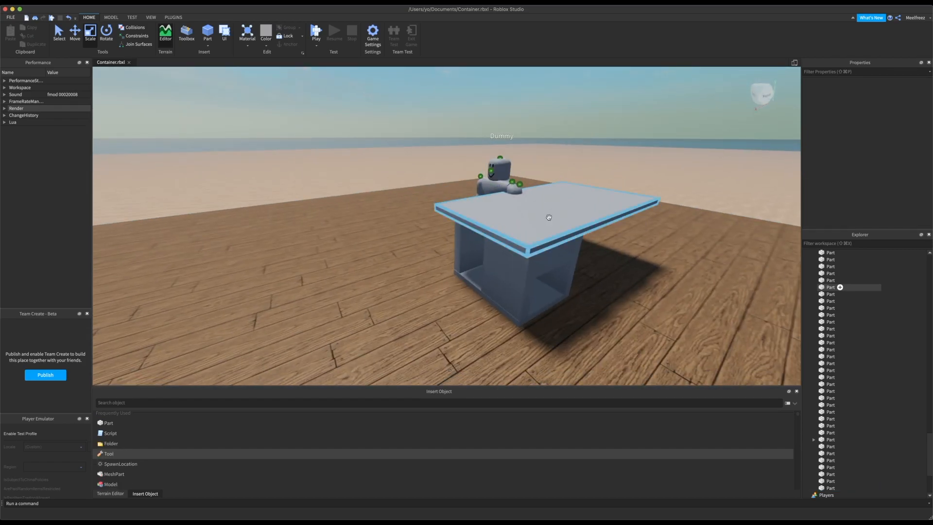
pyautogui.moveTo(635, 225); pyautogui.dragTo(564, 236)
pyautogui.press('Delete')
# - Select all the cabinet parts together and scale the cabinet down
pyautogui.click(559, 254)
pyautogui.keyDown('shift'); pyautogui.click(546, 301); pyautogui.keyUp('shift')
pyautogui.keyDown('shift'); pyautogui.click(474, 242); pyautogui.keyUp('shift')
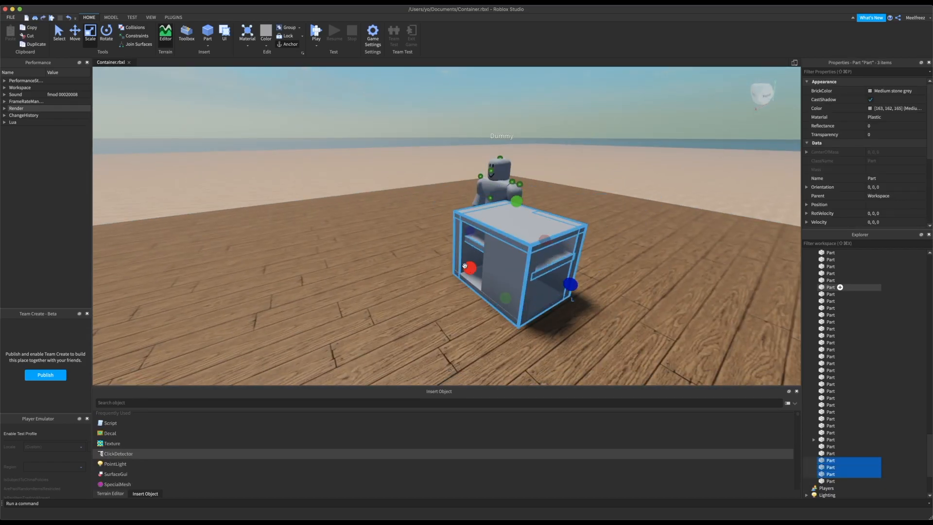
pyautogui.press('super+3')
pyautogui.moveTo(457, 275)
pyautogui.mouseDown()
pyautogui.moveTo(422, 288)
pyautogui.moveTo(461, 268)
pyautogui.mouseUp()
pyautogui.moveTo(457, 272); pyautogui.dragTo(454, 274, button='right')
# - Move the scaled cabinet down so that it rests on the wooden floor
pyautogui.press('super+2')
pyautogui.moveTo(453, 311); pyautogui.dragTo(454, 285)
pyautogui.moveTo(525, 244)
pyautogui.mouseDown()
pyautogui.moveTo(565, 242)
pyautogui.moveTo(524, 244)
pyautogui.mouseUp()
pyautogui.moveTo(455, 294); pyautogui.dragTo(459, 327)
pyautogui.moveTo(458, 327); pyautogui.dragTo(554, 236, button='right')
pyautogui.press('w')
pyautogui.moveTo(562, 236); pyautogui.dragTo(563, 258)
pyautogui.moveTo(563, 259); pyautogui.dragTo(568, 254, button='right')
pyautogui.press('s')
pyautogui.click(567, 253)
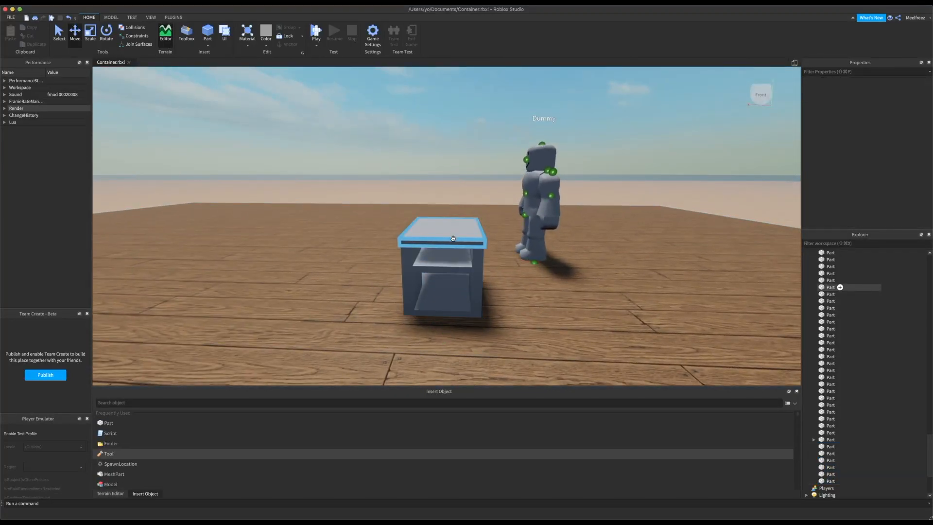
# - Duplicate the cabinet's top panel, raise the copy and widen it into a tabletop extending well past the cabinet
pyautogui.click(448, 234)
pyautogui.press('super+d')
pyautogui.moveTo(444, 217); pyautogui.dragTo(443, 209)
pyautogui.moveTo(438, 242); pyautogui.dragTo(447, 208)
pyautogui.moveTo(496, 224); pyautogui.dragTo(635, 225)
pyautogui.moveTo(635, 224); pyautogui.dragTo(575, 159, button='right')
pyautogui.press('d')
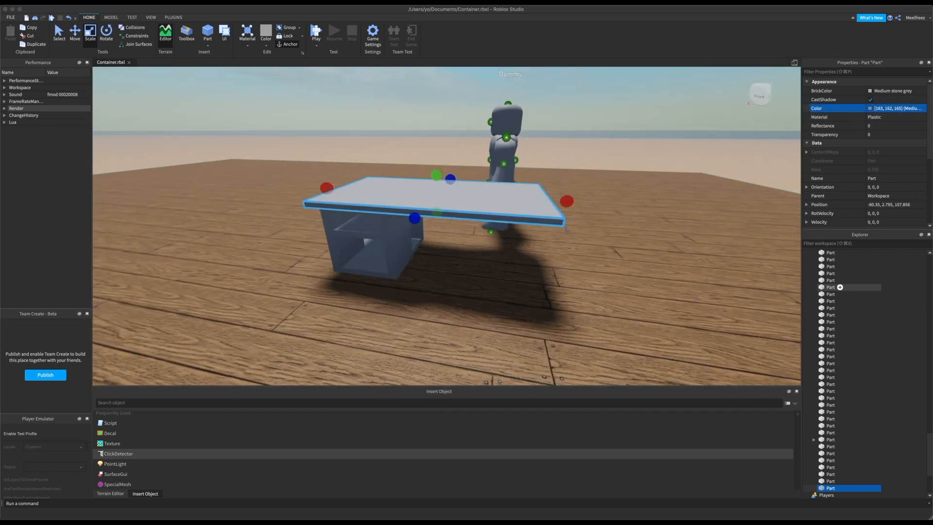
# - Recolour the tabletop near-black
pyautogui.click(179, 485)
pyautogui.click(224, 515)
pyautogui.click(401, 303)
# - Select the six cabinet parts beneath the tabletop and recolour them near-white
pyautogui.moveTo(401, 304); pyautogui.dragTo(404, 296, button='right')
pyautogui.press('a')
pyautogui.click(361, 251)
pyautogui.moveTo(361, 251); pyautogui.dragTo(355, 251, button='right')
pyautogui.press('d')
pyautogui.click(431, 270)
pyautogui.press('w')
pyautogui.keyDown('shift'); pyautogui.click(519, 250); pyautogui.keyUp('shift')
pyautogui.moveTo(511, 238); pyautogui.dragTo(516, 248, button='right')
pyautogui.keyDown('shift'); pyautogui.click(410, 182); pyautogui.keyUp('shift')
pyautogui.moveTo(410, 181); pyautogui.dragTo(413, 183, button='right')
pyautogui.press('s')
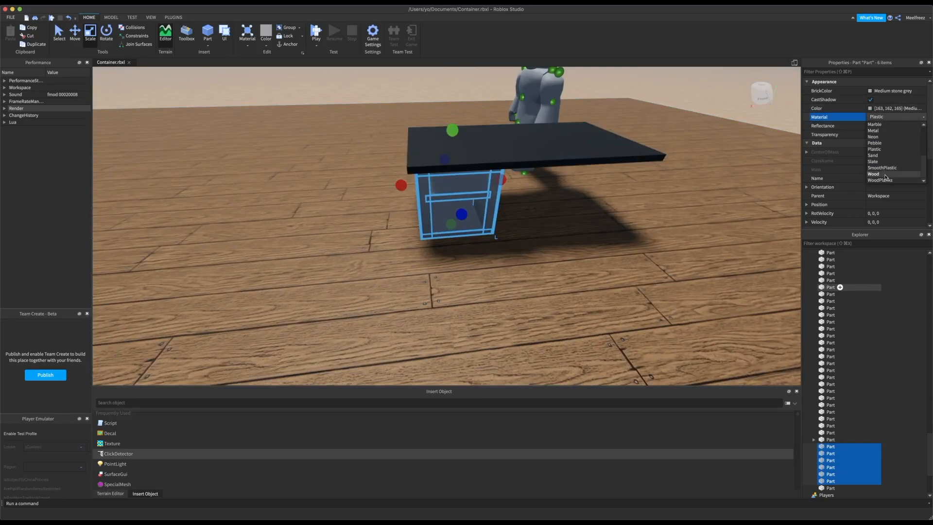
pyautogui.click(870, 109)
pyautogui.moveTo(71, 485); pyautogui.dragTo(12, 485)
pyautogui.click(217, 511)
pyautogui.click(321, 160)
pyautogui.moveTo(321, 160); pyautogui.dragTo(321, 160, button='right')
pyautogui.press('a')
pyautogui.press('d')
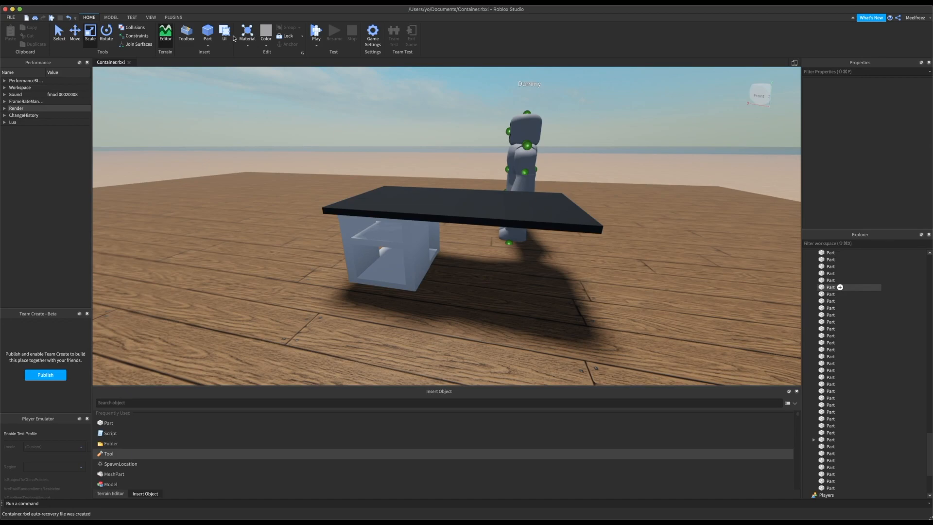
# - Insert a block, stand it upright as a table leg and place it under the tabletop's unsupported end
pyautogui.click(213, 81)
pyautogui.moveTo(452, 251); pyautogui.dragTo(404, 288)
pyautogui.press('super+r')
pyautogui.press('super+r')
pyautogui.press('super+t')
pyautogui.moveTo(383, 227); pyautogui.dragTo(378, 207)
pyautogui.press('super+2')
pyautogui.moveTo(337, 262); pyautogui.dragTo(518, 278)
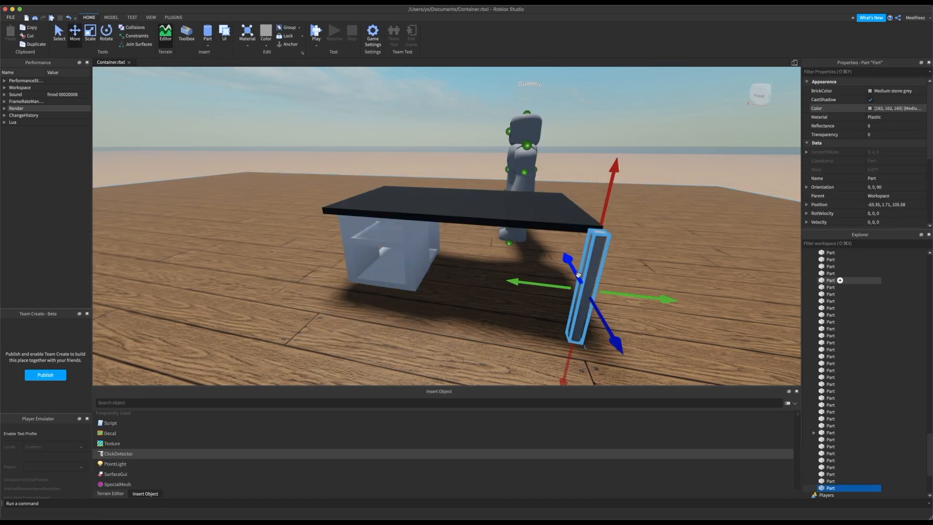
# - Reposition and resize the table leg so it stands midway along the tabletop's end edge and meets its underside
pyautogui.moveTo(518, 277); pyautogui.dragTo(518, 277, button='right')
pyautogui.press('d')
pyautogui.click(562, 218)
pyautogui.moveTo(562, 218); pyautogui.dragTo(562, 218, button='right')
pyautogui.press('a')
pyautogui.moveTo(504, 178); pyautogui.dragTo(504, 178, button='right')
pyautogui.click(497, 215)
pyautogui.press('super+3')
pyautogui.moveTo(513, 236); pyautogui.dragTo(514, 236, button='right')
pyautogui.press('w')
pyautogui.moveTo(503, 310); pyautogui.dragTo(510, 272)
pyautogui.moveTo(512, 275); pyautogui.dragTo(513, 273, button='right')
# - Duplicate the table leg, shrink the copy into a short foot and lower it to the leg's base
pyautogui.press('super+d')
pyautogui.press('s')
pyautogui.moveTo(466, 157); pyautogui.dragTo(465, 243)
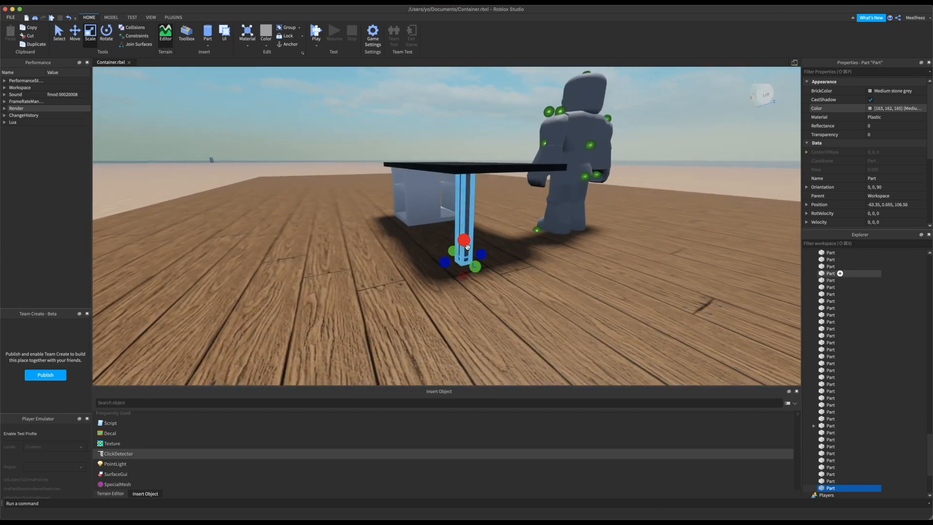
pyautogui.moveTo(472, 253); pyautogui.dragTo(472, 254, button='right')
pyautogui.press('w')
pyautogui.press('super+2')
pyautogui.moveTo(475, 242); pyautogui.dragTo(477, 261)
# - Recolour the short foot at the leg's base a darker grey
pyautogui.click(870, 109)
pyautogui.moveTo(71, 485); pyautogui.dragTo(99, 486)
pyautogui.click(217, 512)
pyautogui.click(526, 294)
pyautogui.moveTo(527, 294); pyautogui.dragTo(527, 293, button='right')
pyautogui.press('a')
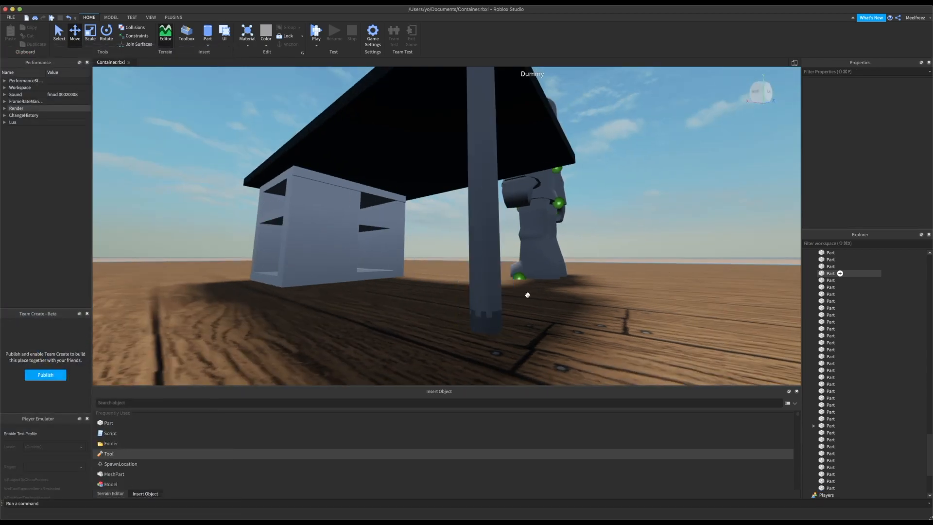
# - Adjust the main leg's lower end so that it stops at the dark foot
pyautogui.click(486, 234)
pyautogui.press('super+3')
pyautogui.moveTo(486, 335); pyautogui.dragTo(487, 326)
pyautogui.click(592, 238)
pyautogui.click(488, 332)
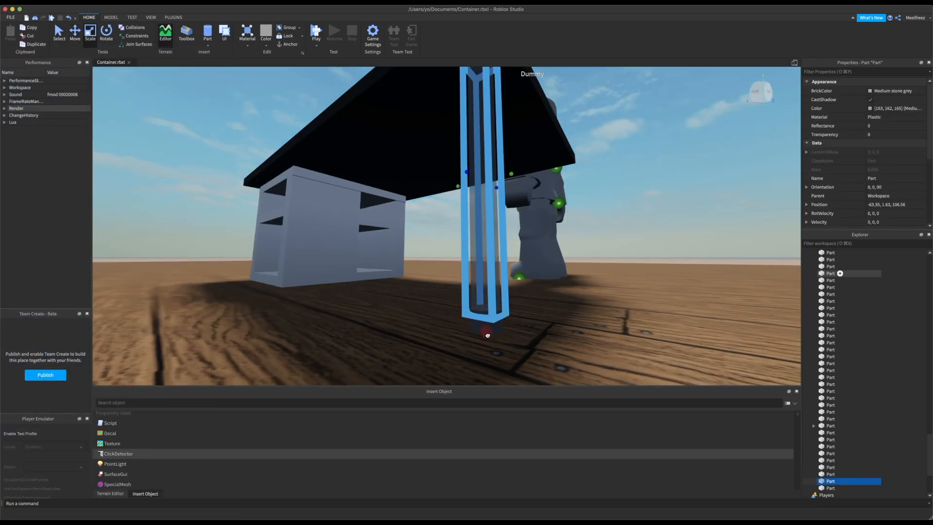
pyautogui.click(527, 316)
pyautogui.click(487, 325)
pyautogui.click(487, 298)
pyautogui.click(521, 281)
pyautogui.click(487, 303)
pyautogui.moveTo(486, 322); pyautogui.dragTo(484, 333)
# - Give the main table leg the Metal material and recolour it light grey, [209, 207, 211]
pyautogui.click(674, 190)
pyautogui.press('s')
pyautogui.moveTo(663, 191); pyautogui.dragTo(663, 190, button='right')
pyautogui.press('w')
pyautogui.click(461, 229)
pyautogui.moveTo(492, 212); pyautogui.dragTo(492, 212, button='right')
pyautogui.click(387, 143)
pyautogui.click(466, 297)
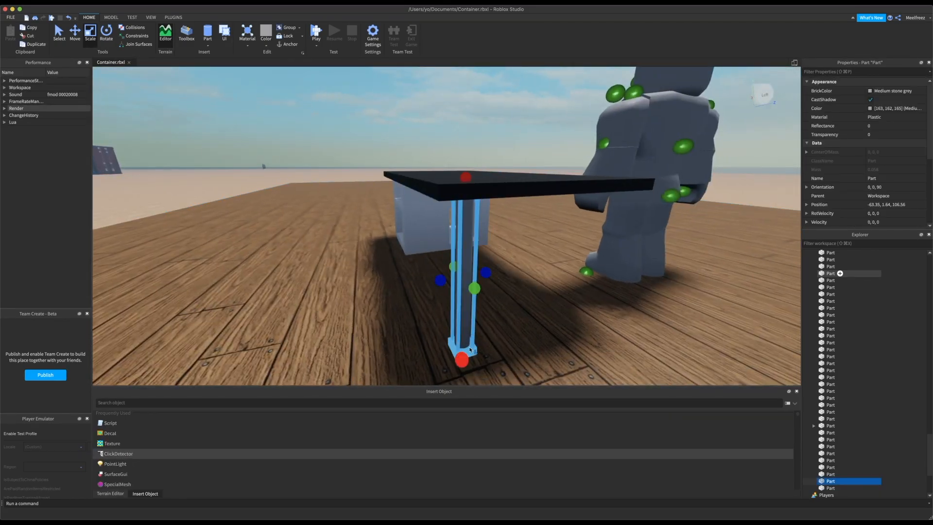
pyautogui.click(871, 109)
pyautogui.click(190, 513)
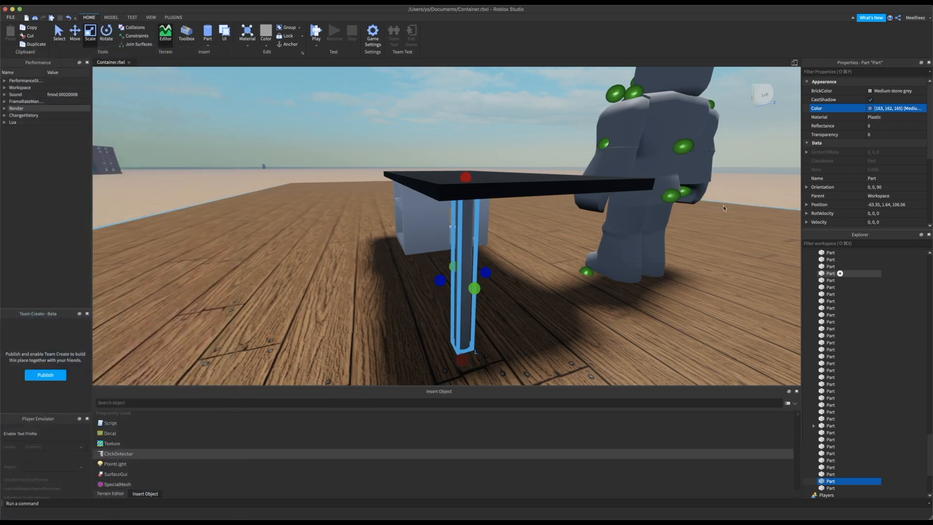
pyautogui.click(871, 108)
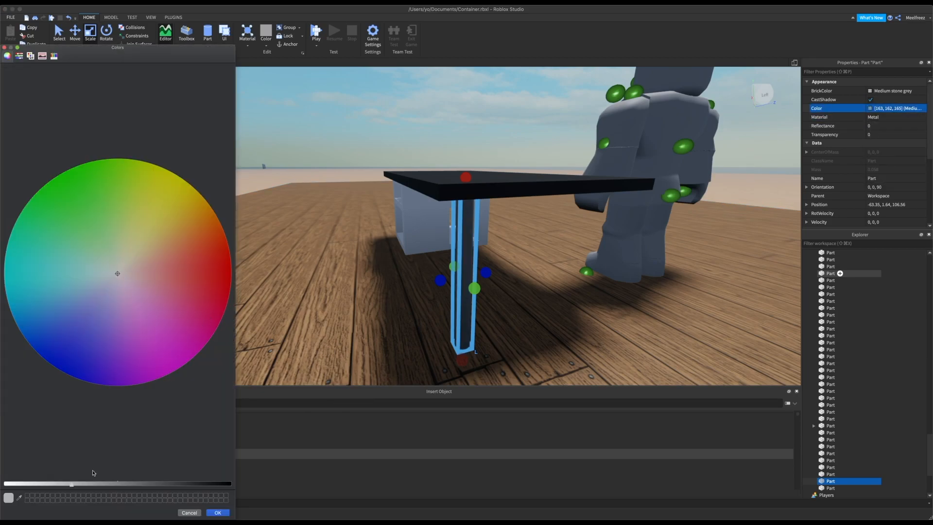
pyautogui.click(46, 484)
pyautogui.moveTo(27, 486); pyautogui.dragTo(35, 484)
pyautogui.click(218, 513)
# - Extend the metal leg's upper end so that it reaches slightly above the tabletop
pyautogui.moveTo(311, 278); pyautogui.dragTo(352, 277, button='right')
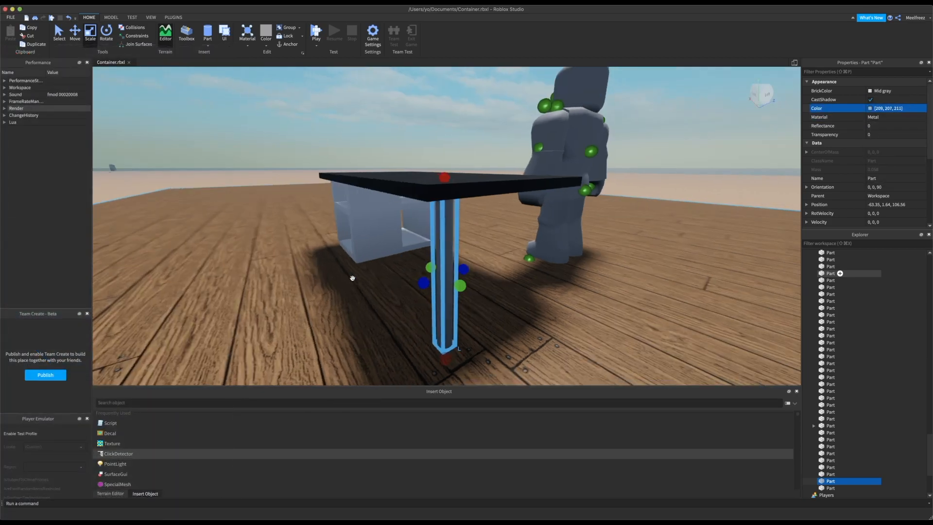
pyautogui.click(351, 277)
pyautogui.moveTo(501, 279); pyautogui.dragTo(466, 282, button='right')
pyautogui.click(467, 282)
pyautogui.moveTo(442, 215); pyautogui.dragTo(525, 202, button='right')
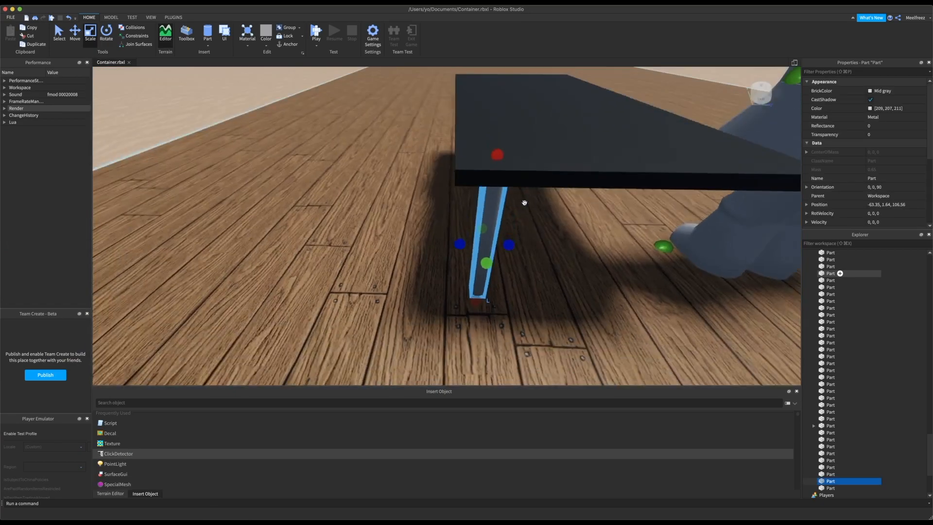
pyautogui.moveTo(417, 112); pyautogui.dragTo(419, 146, button='right')
pyautogui.click(419, 146)
pyautogui.click(489, 210)
pyautogui.moveTo(493, 170); pyautogui.dragTo(496, 148)
pyautogui.click(422, 100)
pyautogui.moveTo(422, 100); pyautogui.dragTo(450, 101, button='right')
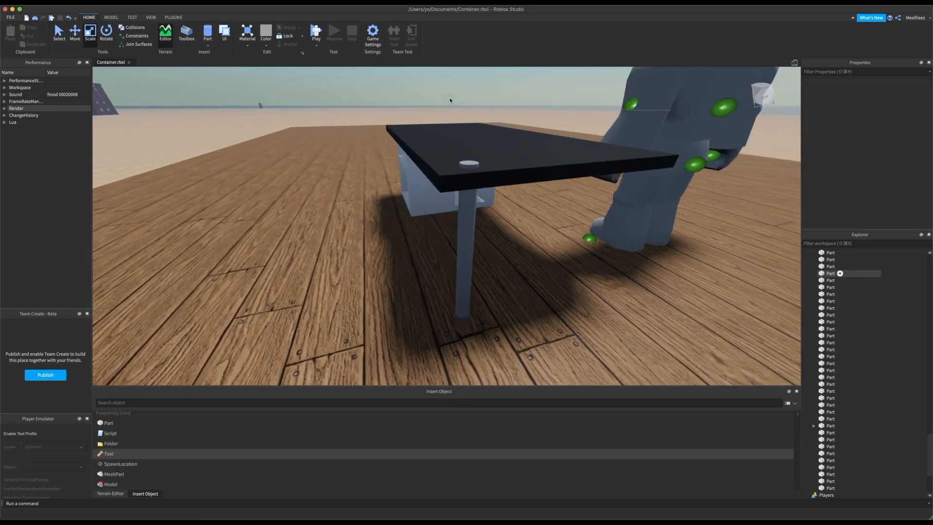
# - Duplicate the metal leg and move the copy along the end edge to the tabletop's opposite corner
pyautogui.click(466, 280)
pyautogui.scroll(-3, 461, 287)
pyautogui.moveTo(466, 280); pyautogui.dragTo(462, 289, button='right')
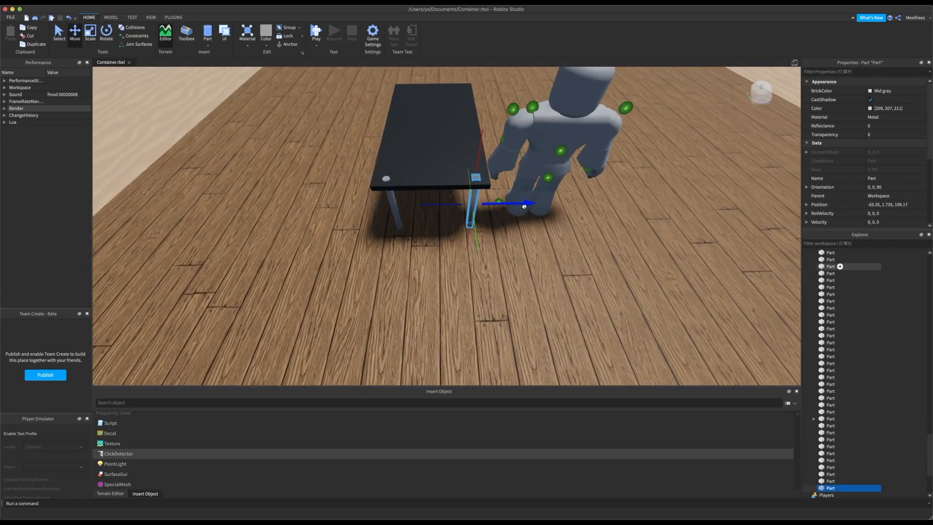
pyautogui.click(472, 206)
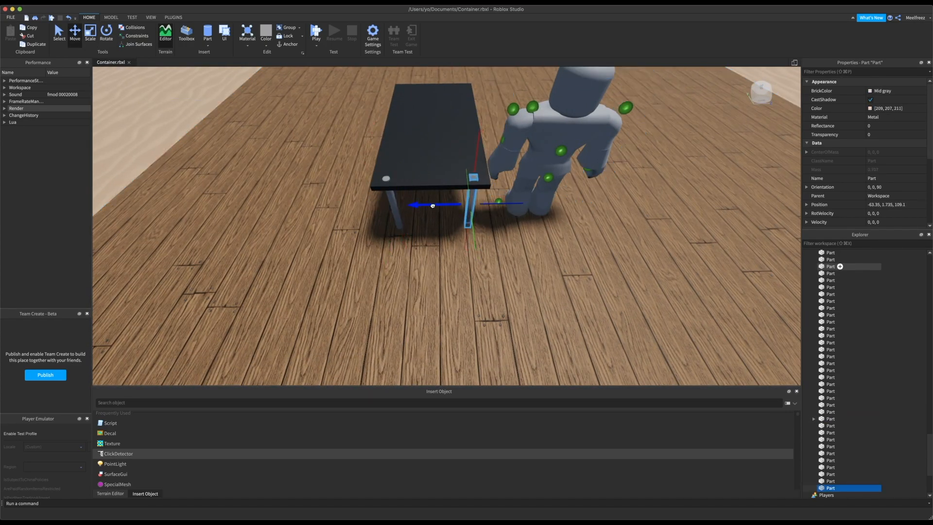
pyautogui.moveTo(335, 202); pyautogui.dragTo(336, 201, button='right')
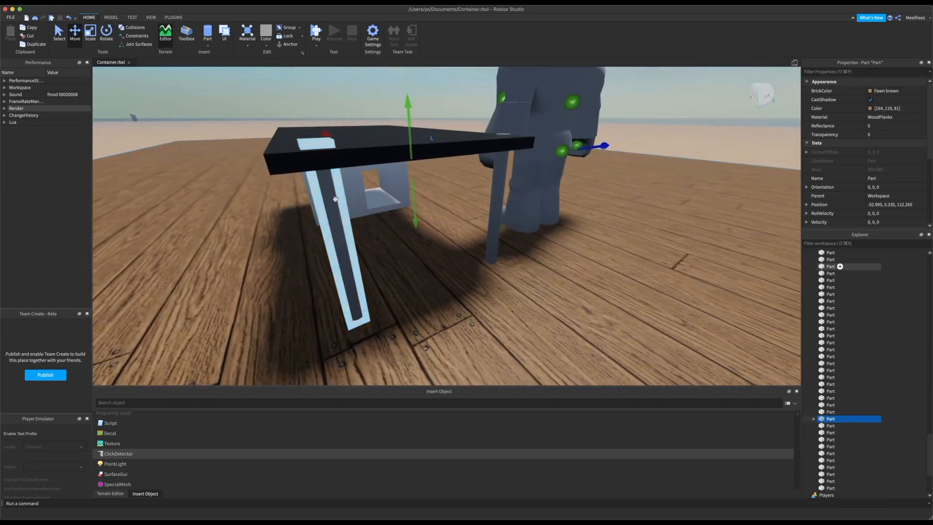
# - Lower the upper ends of both metal legs so that neither pokes through the tabletop
pyautogui.click(337, 201)
pyautogui.press('super+3')
pyautogui.moveTo(314, 131); pyautogui.dragTo(314, 132)
pyautogui.click(499, 183)
pyautogui.moveTo(504, 115); pyautogui.dragTo(504, 121)
# - Move the dummy beside the legged end of the desk and rotate it to face towards the front
pyautogui.scroll(-4, 515, 141)
pyautogui.moveTo(515, 141); pyautogui.dragTo(495, 146, button='right')
pyautogui.scroll(2, 496, 146)
pyautogui.click(495, 145)
pyautogui.click(443, 182)
pyautogui.press('super+2')
pyautogui.moveTo(486, 191); pyautogui.dragTo(580, 272)
pyautogui.press('super+4')
pyautogui.moveTo(605, 219); pyautogui.dragTo(559, 229)
pyautogui.click(713, 171)
pyautogui.moveTo(712, 171); pyautogui.dragTo(655, 194, button='right')
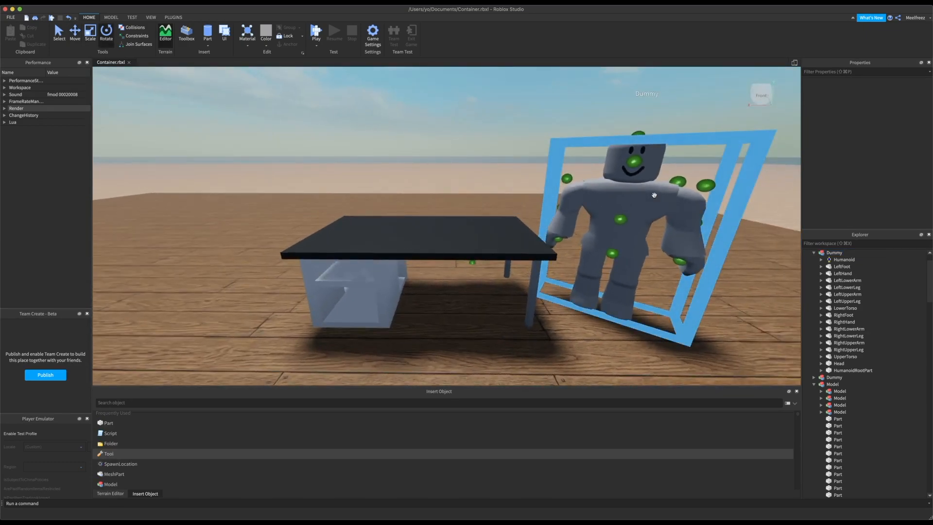
# - Duplicate a white cabinet side panel, turn it 90 degrees and fit it across the cabinet's back
pyautogui.moveTo(418, 272); pyautogui.dragTo(416, 274, button='right')
pyautogui.click(437, 268)
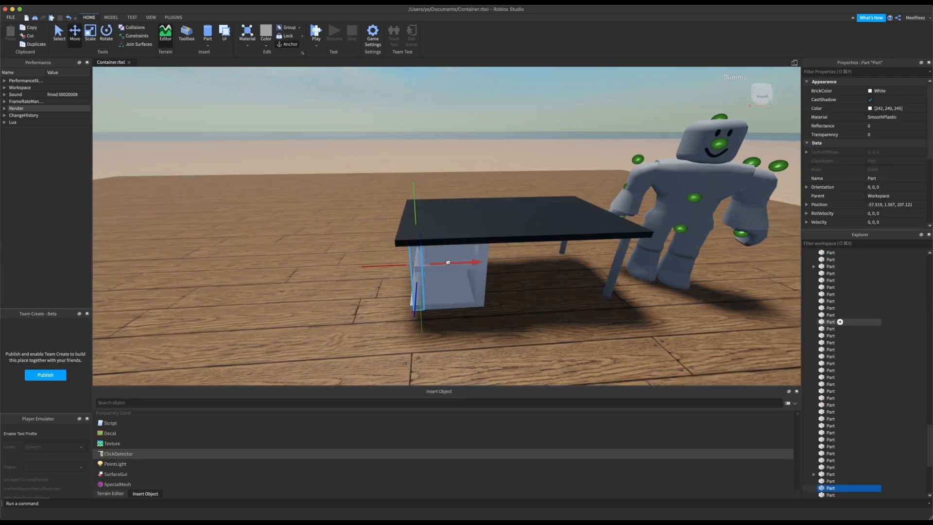
pyautogui.click(307, 271)
pyautogui.moveTo(307, 271); pyautogui.dragTo(307, 271, button='right')
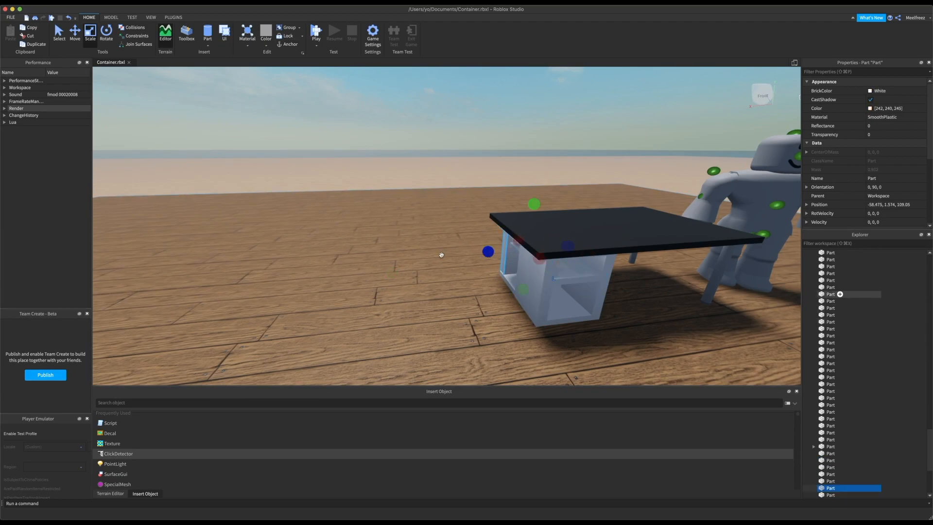
pyautogui.press('d')
pyautogui.press('s')
pyautogui.moveTo(435, 253); pyautogui.dragTo(437, 252, button='right')
pyautogui.click(383, 153)
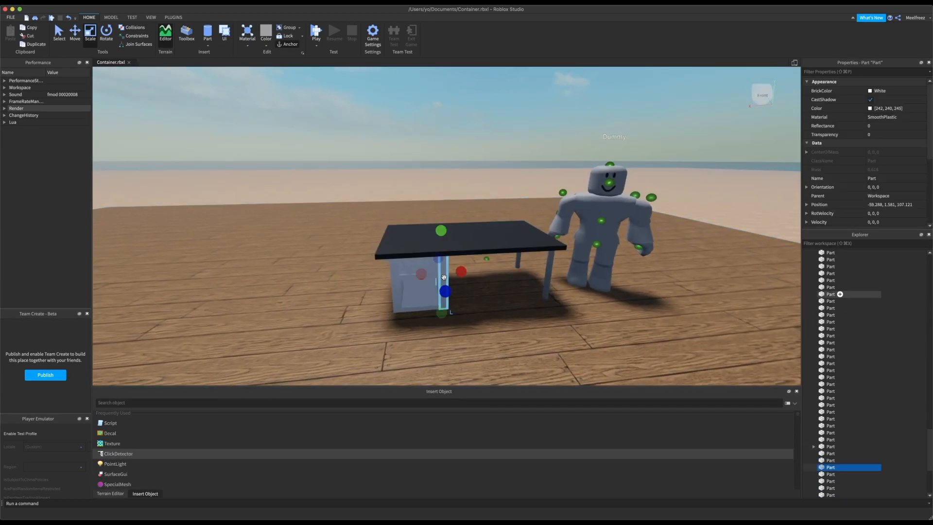
# - Duplicate the white back panel, move the copy behind the desk and stretch it into a long, tall wall
pyautogui.click(437, 249)
pyautogui.press('super+2')
pyautogui.moveTo(401, 167); pyautogui.dragTo(120, 168)
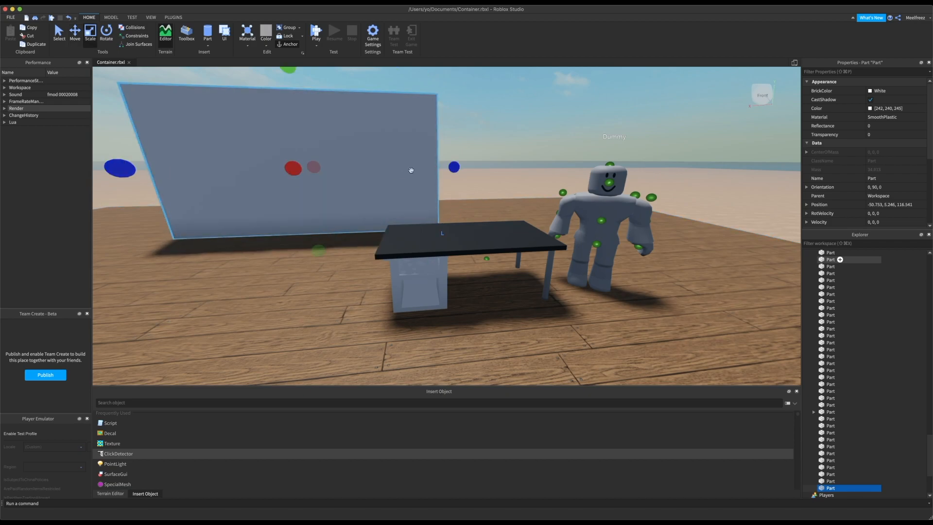
pyautogui.moveTo(454, 167); pyautogui.dragTo(770, 168)
pyautogui.press('w')
pyautogui.moveTo(522, 215); pyautogui.dragTo(522, 215, button='right')
pyautogui.press('s')
pyautogui.moveTo(545, 87); pyautogui.dragTo(546, 50)
pyautogui.press('d')
pyautogui.moveTo(549, 134); pyautogui.dragTo(550, 134, button='right')
pyautogui.click(747, 188)
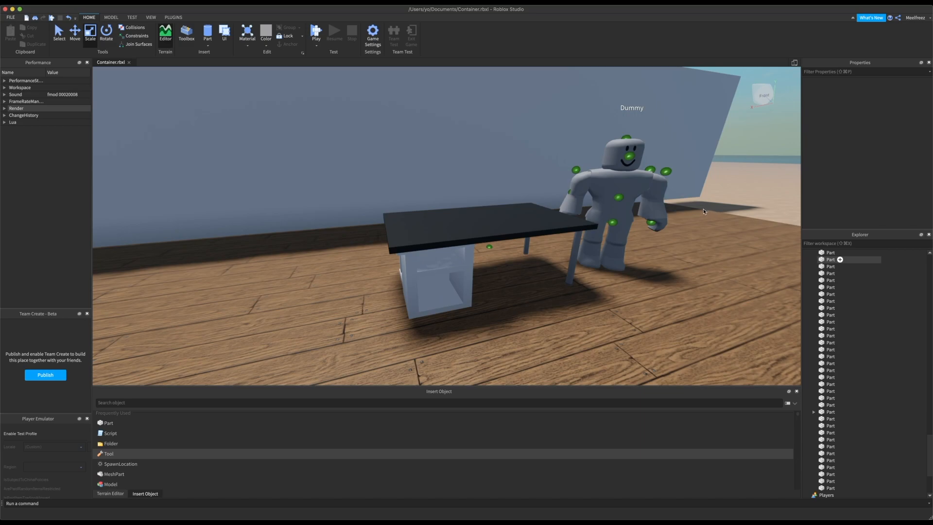
# - Recolour the wall behind the desk dark red
pyautogui.click(693, 178)
pyautogui.click(870, 108)
pyautogui.click(870, 109)
pyautogui.moveTo(52, 325); pyautogui.dragTo(169, 263)
pyautogui.click(217, 512)
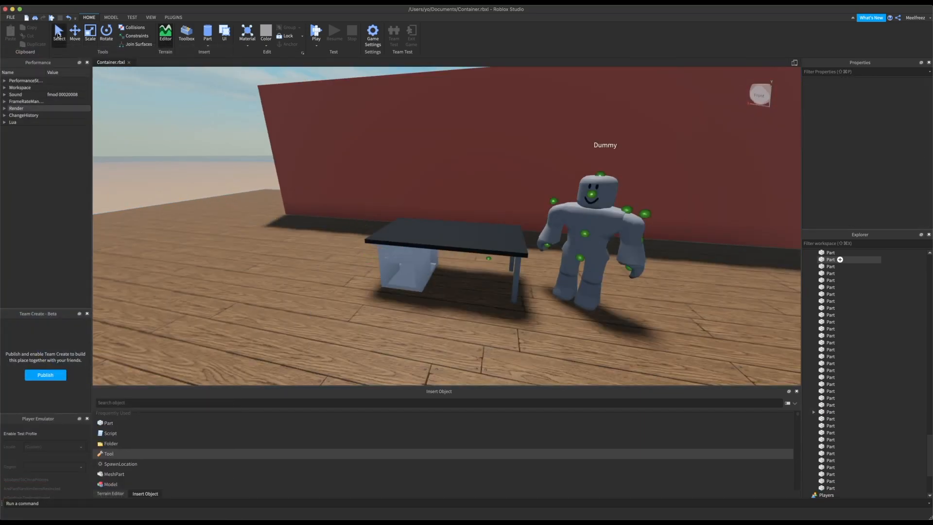
pyautogui.click(471, 225)
pyautogui.click(472, 226)
pyautogui.press('super+z')
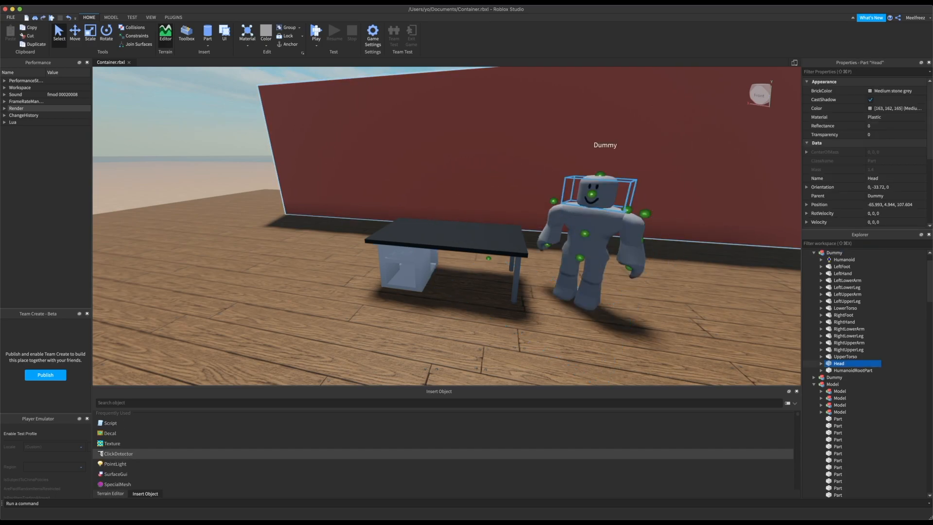
# - Duplicate a white cabinet board and stack thin white slabs on the tabletop above the cabinet
pyautogui.moveTo(381, 170); pyautogui.dragTo(382, 205, button='right')
pyautogui.click(384, 242)
pyautogui.press('super+4')
pyautogui.press('super+d')
pyautogui.press('super+2')
pyautogui.moveTo(387, 204); pyautogui.dragTo(389, 180)
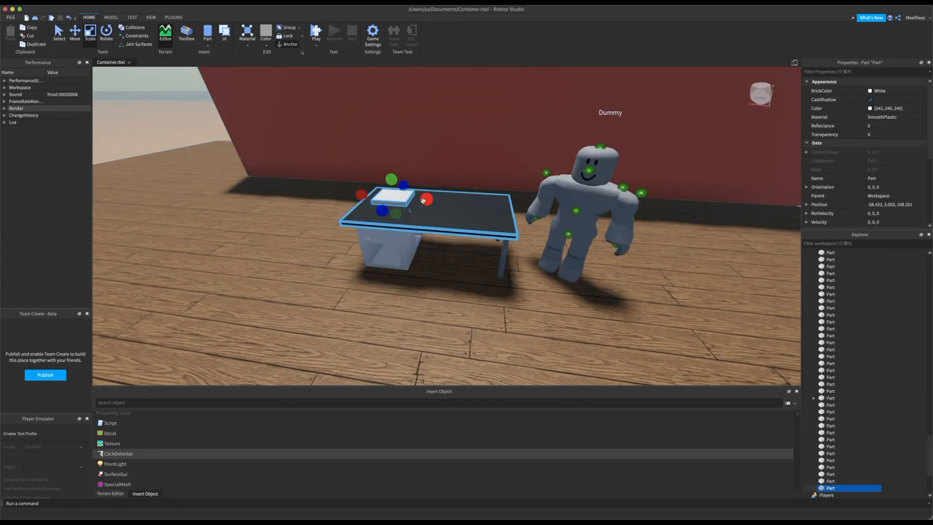
# - Duplicate a metal leg, raise the copy above the tabletop and resize it into a wide, flat disc
pyautogui.click(505, 257)
pyautogui.press('super+d')
pyautogui.press('super+2')
pyautogui.moveTo(504, 255); pyautogui.dragTo(480, 214)
pyautogui.scroll(3, 486, 184)
pyautogui.moveTo(486, 168); pyautogui.dragTo(487, 173, button='right')
pyautogui.keyDown('super'); pyautogui.moveTo(477, 158); pyautogui.dragTo(529, 168); pyautogui.keyUp('super')
pyautogui.moveTo(447, 134); pyautogui.dragTo(449, 175)
pyautogui.keyDown('super'); pyautogui.moveTo(529, 203); pyautogui.dragTo(516, 198); pyautogui.keyUp('super')
pyautogui.moveTo(516, 192); pyautogui.dragTo(510, 142, button='right')
# - Recolour the metal disc above the tabletop medium grey, [157, 156, 159]
pyautogui.click(870, 109)
pyautogui.moveTo(42, 483); pyautogui.dragTo(4, 483)
pyautogui.click(216, 512)
pyautogui.click(223, 168)
pyautogui.moveTo(223, 167); pyautogui.dragTo(225, 194, button='right')
pyautogui.click(449, 200)
pyautogui.click(870, 109)
pyautogui.moveTo(6, 484); pyautogui.dragTo(90, 486)
pyautogui.click(216, 512)
# - Lower the grey disc onto the tabletop and move it to the rear corner at the legged end
pyautogui.press('super+2')
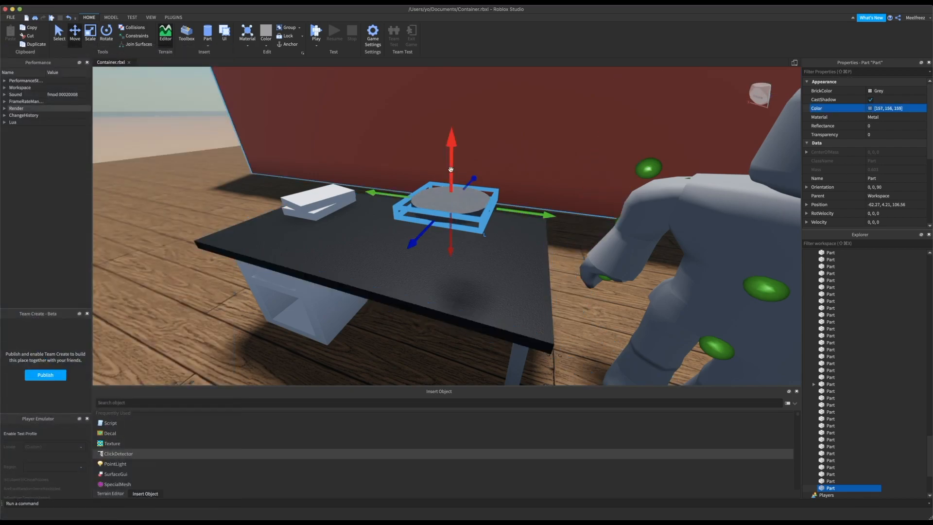
pyautogui.moveTo(450, 168); pyautogui.dragTo(452, 256)
pyautogui.moveTo(522, 302); pyautogui.dragTo(566, 309)
pyautogui.moveTo(504, 272); pyautogui.dragTo(520, 221)
pyautogui.scroll(3, 533, 229)
pyautogui.moveTo(522, 223)
pyautogui.mouseDown(button='right')
pyautogui.moveTo(532, 228)
pyautogui.moveTo(510, 237)
pyautogui.moveTo(534, 219)
pyautogui.mouseUp(button='right')
pyautogui.moveTo(544, 141); pyautogui.dragTo(544, 132)
pyautogui.moveTo(544, 195); pyautogui.dragTo(571, 231, button='right')
# - Duplicate the grey disc, shrink the copy and raise it to form a smaller tier on top
pyautogui.press('super+3')
pyautogui.press('super+d')
pyautogui.keyDown('super'); pyautogui.moveTo(634, 223); pyautogui.dragTo(611, 217); pyautogui.keyUp('super')
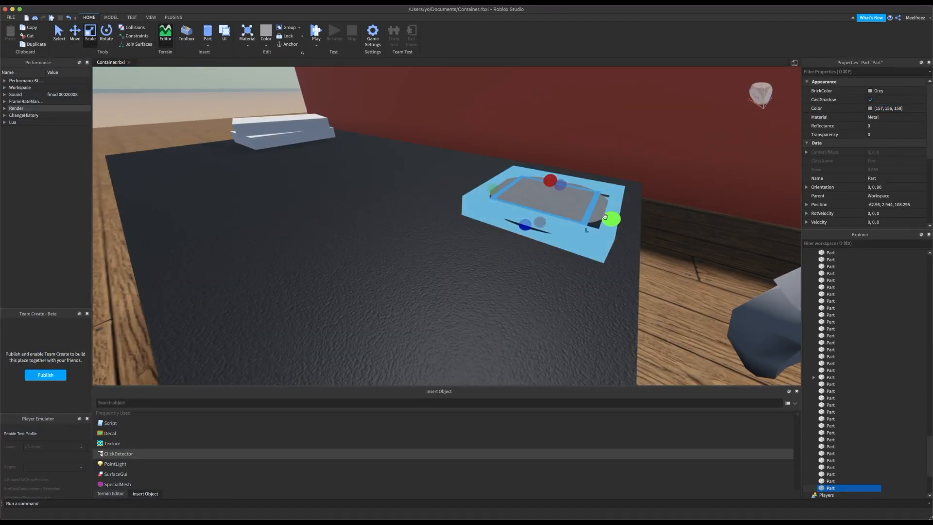
pyautogui.press('super+2')
pyautogui.moveTo(561, 138); pyautogui.dragTo(563, 129)
pyautogui.moveTo(566, 175)
pyautogui.mouseDown()
pyautogui.moveTo(540, 207)
pyautogui.moveTo(553, 182)
pyautogui.mouseUp()
# - Duplicate the upper disc, raise the copy and shrink it into a tiny round button
pyautogui.press('super+3')
pyautogui.press('super+d')
pyautogui.press('super+2')
pyautogui.moveTo(556, 142); pyautogui.dragTo(559, 126)
pyautogui.press('super+3')
pyautogui.moveTo(585, 175); pyautogui.dragTo(535, 182)
pyautogui.click(530, 169)
pyautogui.moveTo(535, 182); pyautogui.dragTo(535, 181, button='right')
# - Lower the tiny button and position it on the larger disc's rim beside the upper tier
pyautogui.click(344, 107)
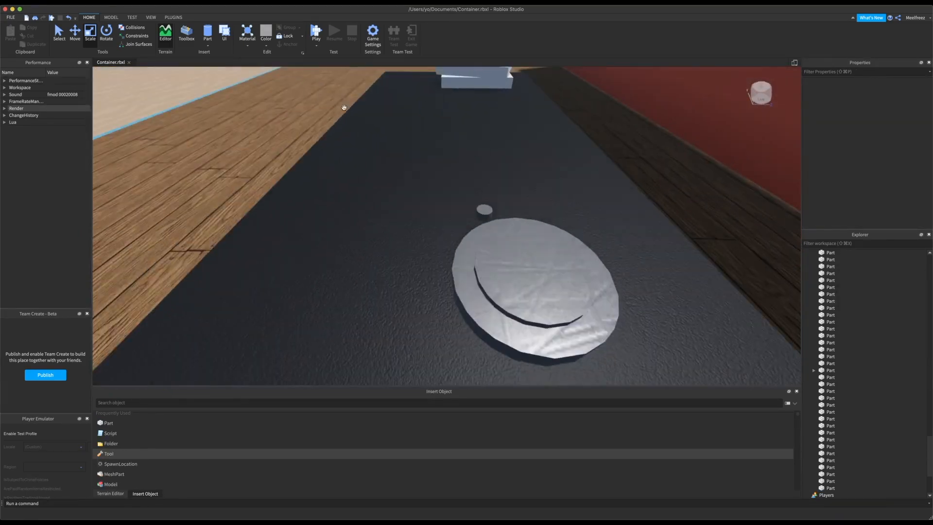
pyautogui.moveTo(344, 108); pyautogui.dragTo(344, 108, button='right')
pyautogui.click(517, 204)
pyautogui.press('super+2')
pyautogui.moveTo(536, 160); pyautogui.dragTo(540, 195)
pyautogui.moveTo(540, 229); pyautogui.dragTo(540, 229, button='right')
pyautogui.moveTo(477, 243); pyautogui.dragTo(473, 246)
pyautogui.click(285, 102)
pyautogui.click(520, 225)
pyautogui.click(285, 104)
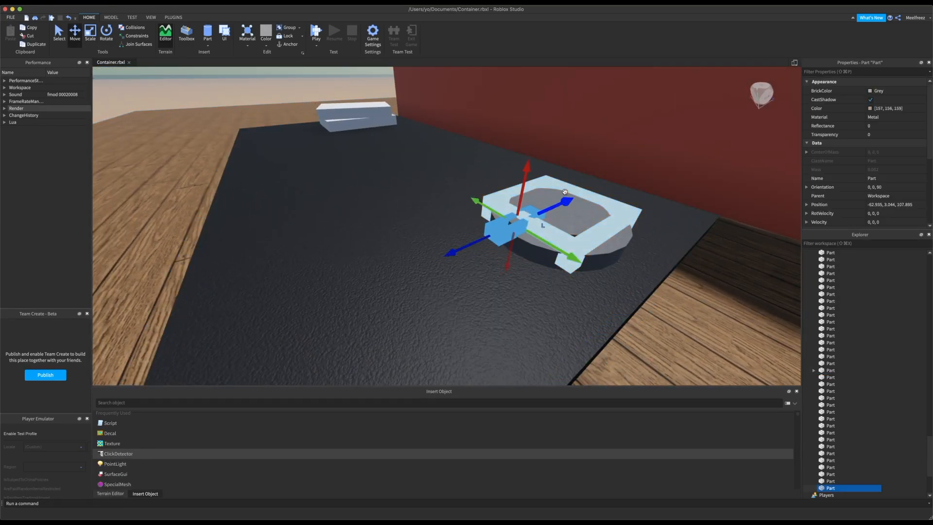
# - Insert a SurfaceLight into the tiny button and set the light's Face to Back
pyautogui.click(515, 227)
pyautogui.press('super+i')
pyautogui.click(544, 193)
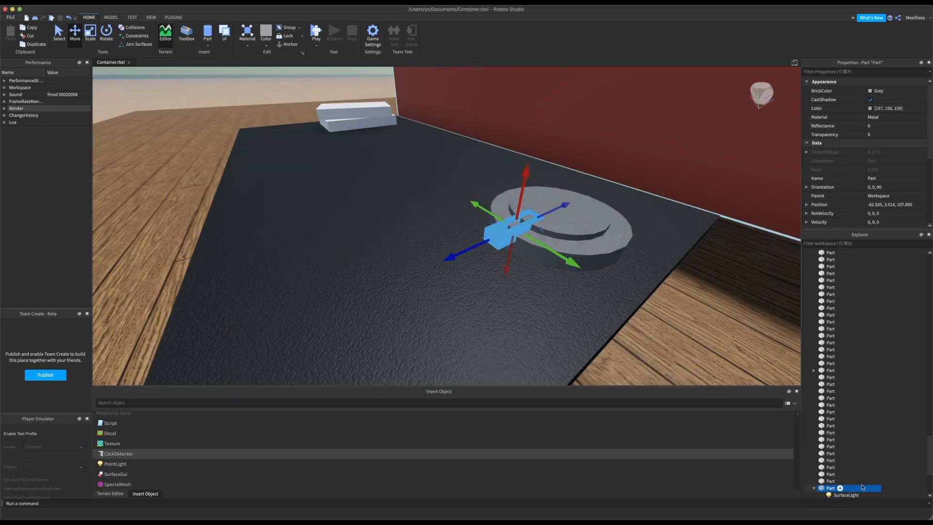
pyautogui.click(845, 494)
pyautogui.click(844, 128)
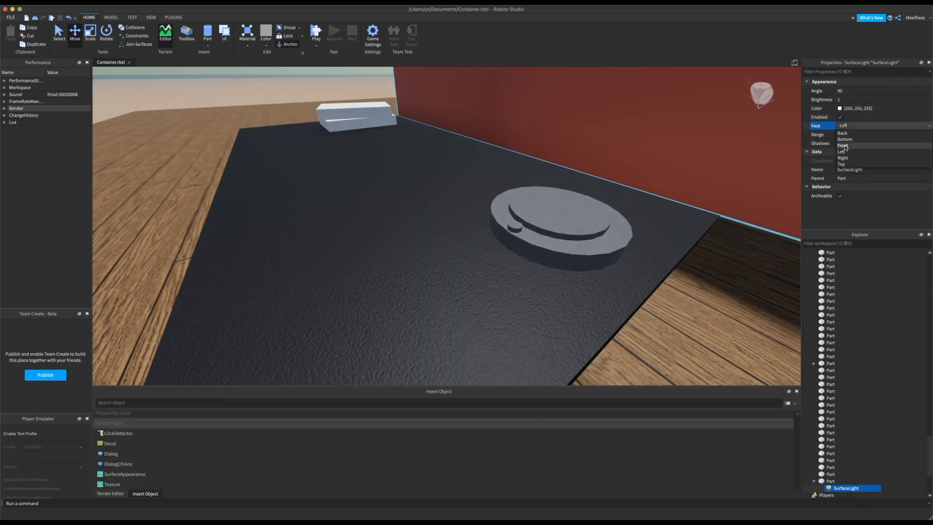
pyautogui.click(848, 139)
# - Move the tiny button off the disc towards the tabletop's front edge and give it the Neon material
pyautogui.moveTo(515, 227); pyautogui.dragTo(381, 229)
pyautogui.click(255, 232)
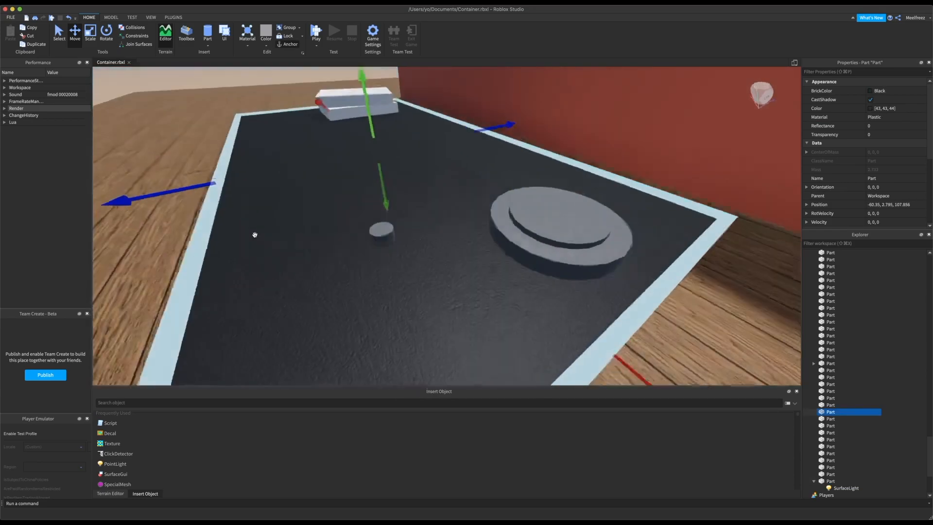
pyautogui.moveTo(254, 234); pyautogui.dragTo(331, 223, button='right')
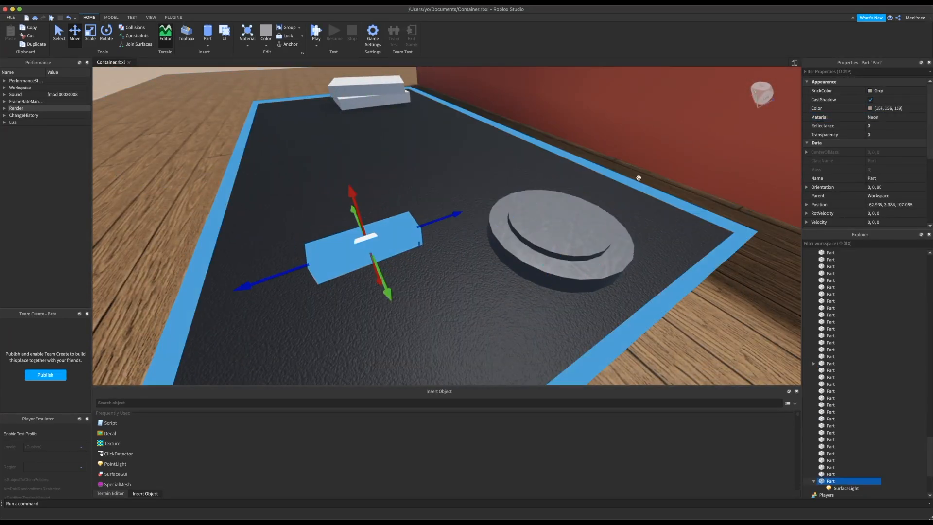
# - Recolour the Neon button a warm yellow-tan, [148, 121, 83]
pyautogui.click(870, 108)
pyautogui.moveTo(78, 485)
pyautogui.mouseDown()
pyautogui.moveTo(137, 485)
pyautogui.moveTo(88, 485)
pyautogui.mouseUp()
pyautogui.click(163, 238)
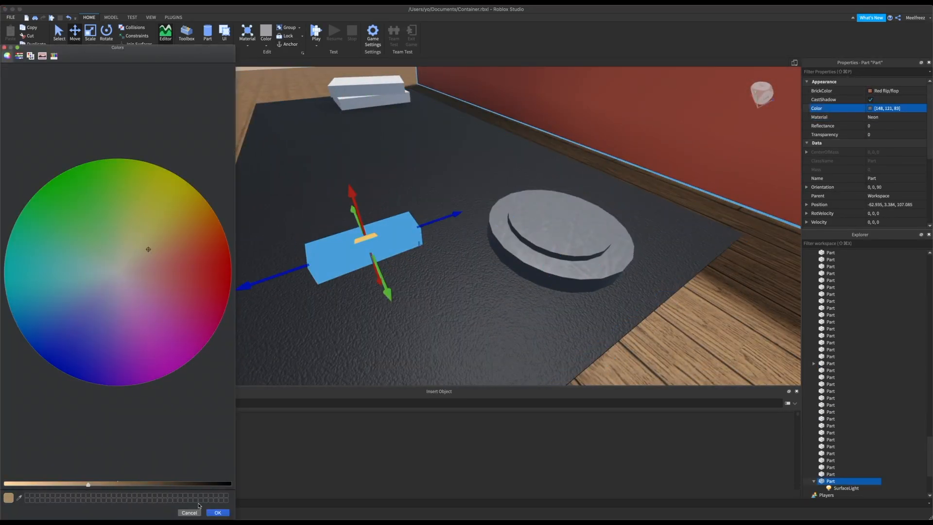
pyautogui.click(217, 513)
pyautogui.click(335, 306)
# - Lower the yellow Neon button and shift it back towards the wall
pyautogui.click(368, 245)
pyautogui.moveTo(441, 220)
pyautogui.mouseDown()
pyautogui.moveTo(354, 272)
pyautogui.moveTo(454, 228)
pyautogui.mouseUp()
pyautogui.moveTo(390, 200); pyautogui.dragTo(394, 219)
pyautogui.moveTo(458, 227); pyautogui.dragTo(470, 222)
pyautogui.moveTo(471, 222); pyautogui.dragTo(400, 199, button='right')
pyautogui.click(400, 200)
# - Raise the Brightness of the SurfaceLight inside the yellow Neon button
pyautogui.click(603, 218)
pyautogui.moveTo(603, 217); pyautogui.dragTo(646, 214, button='right')
pyautogui.click(847, 488)
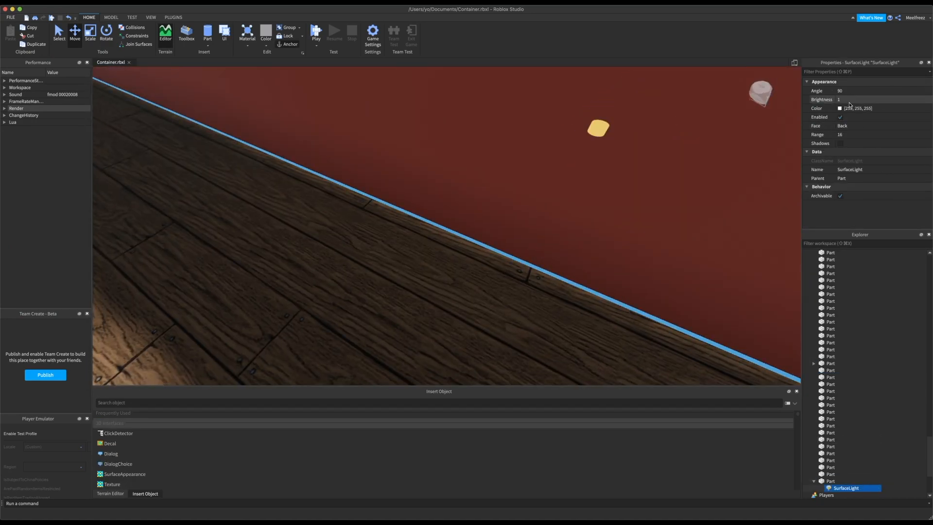
pyautogui.click(849, 102)
pyautogui.moveTo(864, 100); pyautogui.dragTo(875, 107)
pyautogui.click(842, 164)
pyautogui.click(598, 128)
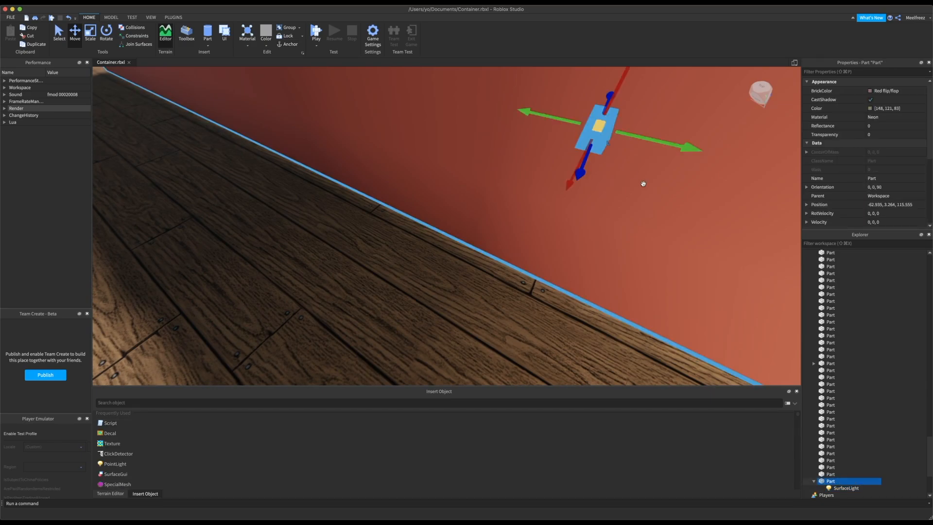
# - Duplicate the Neon button, delete the copy's SurfaceLight, and make the copy black SmoothPlastic, [48, 47, 47]
pyautogui.click(814, 487)
pyautogui.click(839, 494)
pyautogui.press('Delete')
pyautogui.click(839, 481)
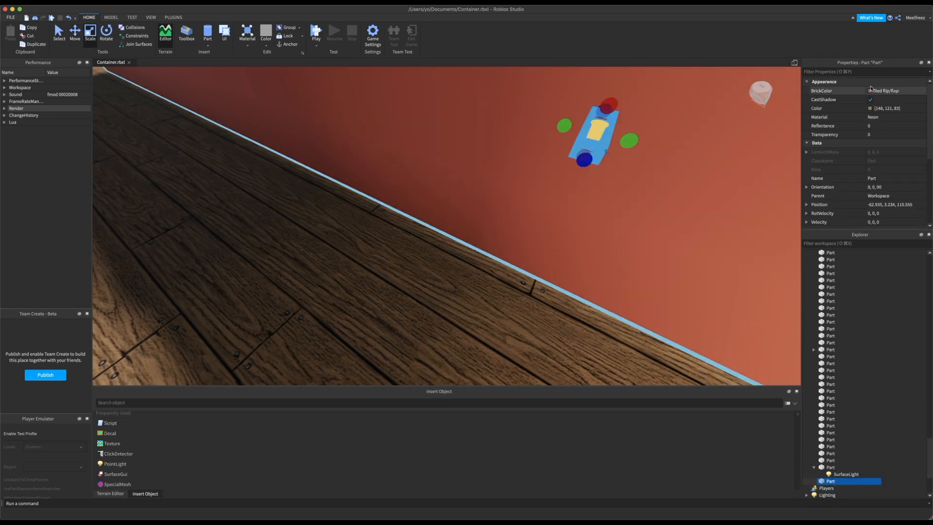
pyautogui.click(870, 108)
pyautogui.click(217, 509)
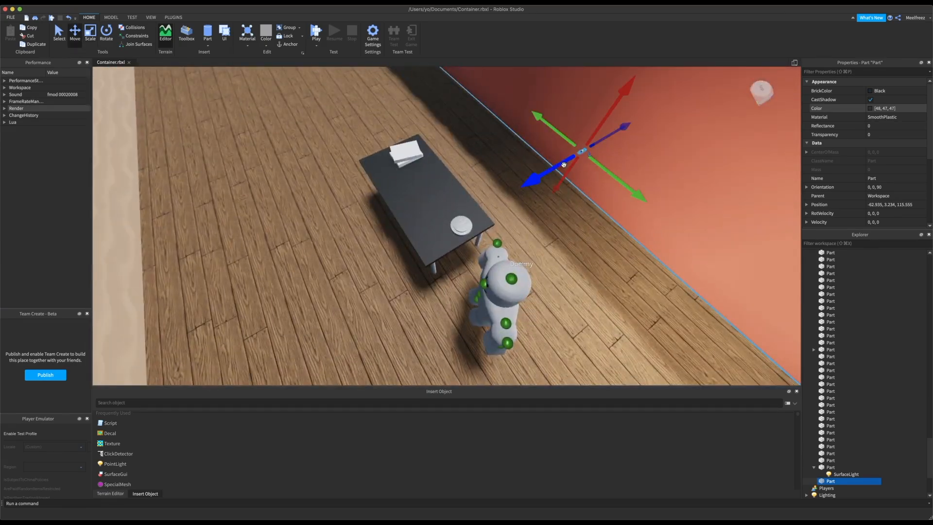
# - Move the yellow button and its black copy together from the wall onto the tabletop beside the lamp's round base
pyautogui.moveTo(564, 164); pyautogui.dragTo(483, 229, button='right')
pyautogui.keyDown('shift'); pyautogui.click(462, 208); pyautogui.keyUp('shift')
pyautogui.moveTo(486, 232); pyautogui.dragTo(511, 336)
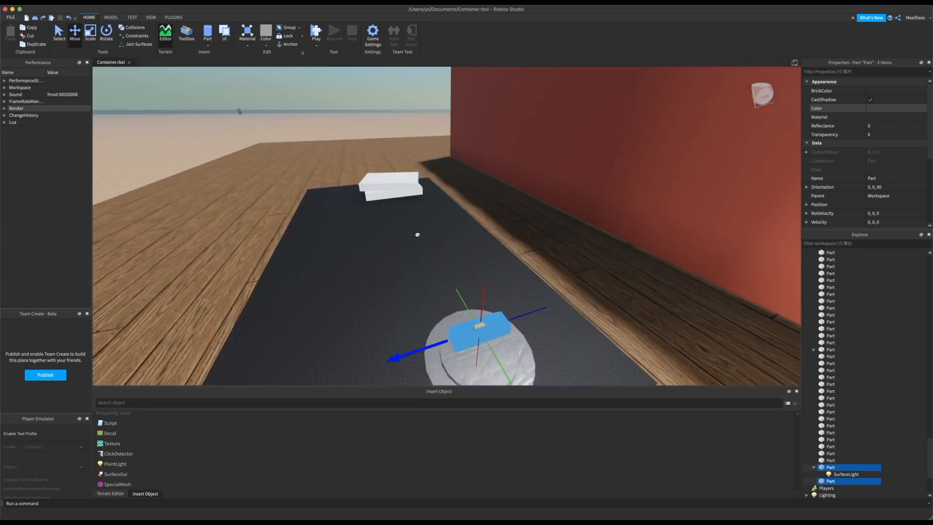
pyautogui.moveTo(416, 235); pyautogui.dragTo(510, 272, button='right')
pyautogui.moveTo(515, 273); pyautogui.dragTo(522, 311)
pyautogui.moveTo(515, 361); pyautogui.dragTo(514, 362, button='right')
# - Settle the button and its black backing on the front edge of the lamp's round base
pyautogui.scroll(-3, 515, 363)
pyautogui.click(358, 193)
pyautogui.moveTo(357, 192); pyautogui.dragTo(358, 193, button='right')
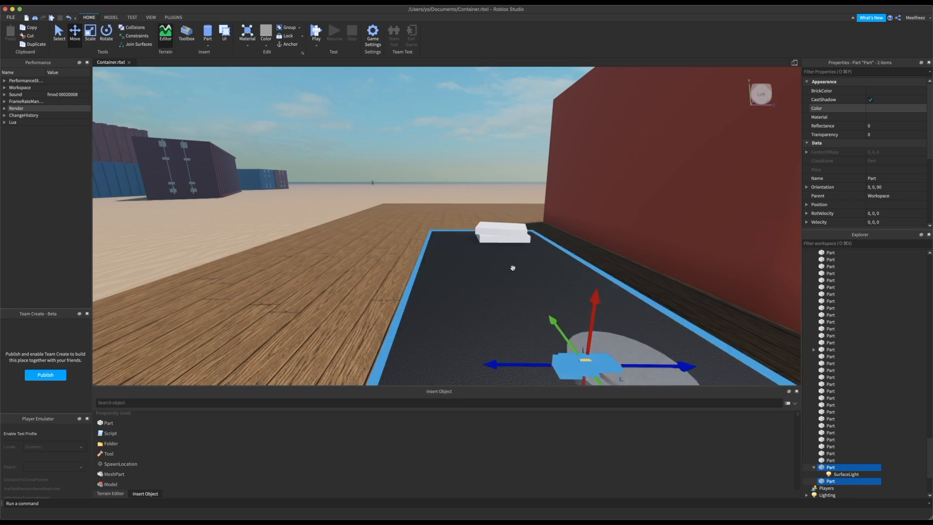
pyautogui.click(565, 337)
pyautogui.moveTo(565, 336); pyautogui.dragTo(564, 325, button='right')
pyautogui.click(400, 180)
pyautogui.moveTo(400, 180); pyautogui.dragTo(400, 179, button='right')
pyautogui.click(513, 272)
pyautogui.click(260, 131)
pyautogui.click(515, 268)
pyautogui.click(318, 171)
# - Duplicate the lamp's upper metal disc and scale the copy into a thin vertical stem rising from the base
pyautogui.click(523, 257)
pyautogui.press('super+d')
pyautogui.press('super+3')
pyautogui.moveTo(562, 270); pyautogui.dragTo(528, 192)
pyautogui.click(335, 160)
pyautogui.moveTo(336, 160); pyautogui.dragTo(335, 160, button='right')
pyautogui.click(544, 216)
pyautogui.moveTo(565, 173); pyautogui.dragTo(577, 147)
pyautogui.moveTo(577, 147); pyautogui.dragTo(577, 147, button='right')
# - Duplicate the metal disc again, raise the copy to the top of the stem, and recolour it black
pyautogui.click(518, 252)
pyautogui.press('super+d')
pyautogui.press('super+2')
pyautogui.moveTo(532, 185); pyautogui.dragTo(552, 105)
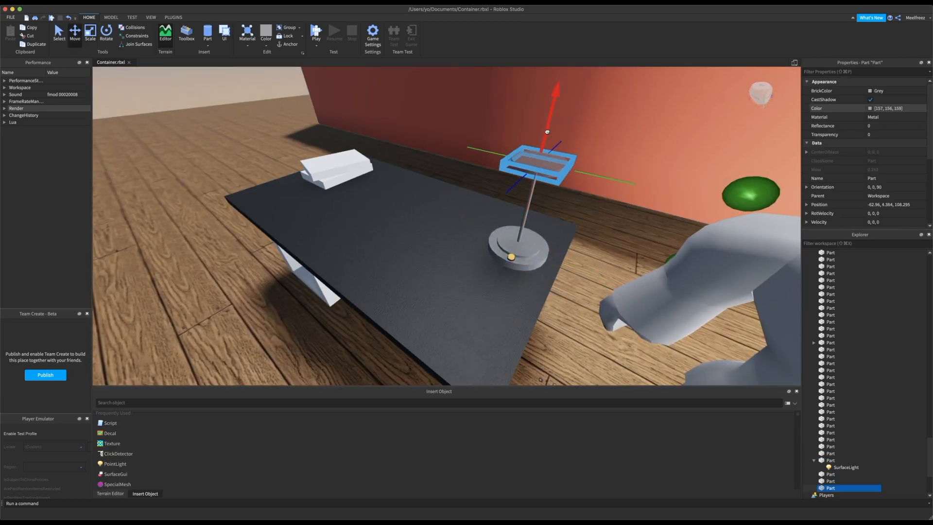
pyautogui.click(870, 108)
pyautogui.moveTo(77, 486); pyautogui.dragTo(187, 486)
pyautogui.click(217, 510)
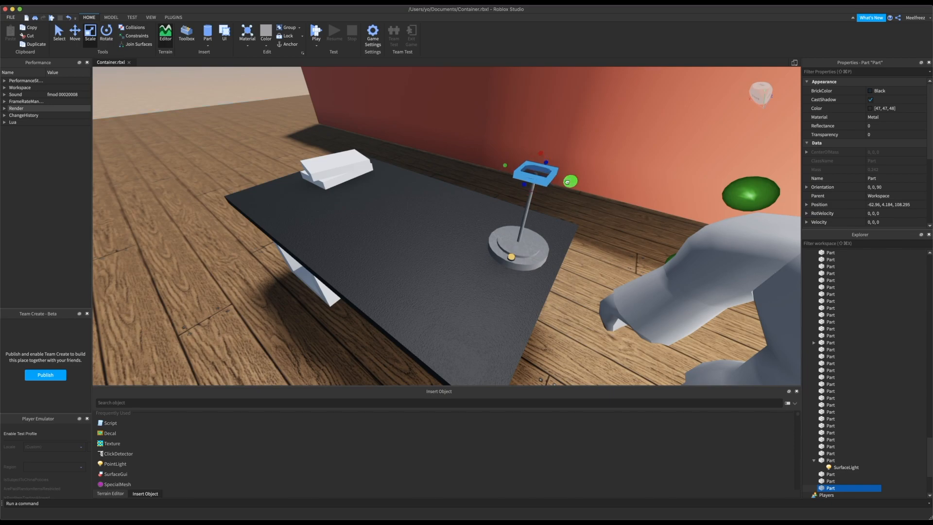
# - Scale the black disc at the stem's top down to a small collar
pyautogui.moveTo(561, 182); pyautogui.dragTo(559, 181)
pyautogui.moveTo(559, 182); pyautogui.dragTo(558, 181, button='right')
pyautogui.press('super+2')
pyautogui.moveTo(565, 289); pyautogui.dragTo(565, 290, button='right')
pyautogui.press('super+3')
pyautogui.moveTo(600, 197); pyautogui.dragTo(583, 203)
pyautogui.moveTo(583, 203); pyautogui.dragTo(479, 165, button='right')
# - Align the small black collar on the tip of the lamp's stem
pyautogui.press('super+2')
pyautogui.press('super+2')
pyautogui.click(480, 165)
pyautogui.click(557, 176)
pyautogui.moveTo(560, 148); pyautogui.dragTo(546, 176, button='right')
pyautogui.click(581, 221)
pyautogui.click(592, 229)
pyautogui.moveTo(545, 140); pyautogui.dragTo(545, 141)
# - Duplicate the black collar and resize the copy to form a second tier on the lamp's neck
pyautogui.click(379, 139)
pyautogui.moveTo(379, 140); pyautogui.dragTo(571, 220, button='right')
pyautogui.click(547, 246)
pyautogui.press('super+3')
pyautogui.click(369, 165)
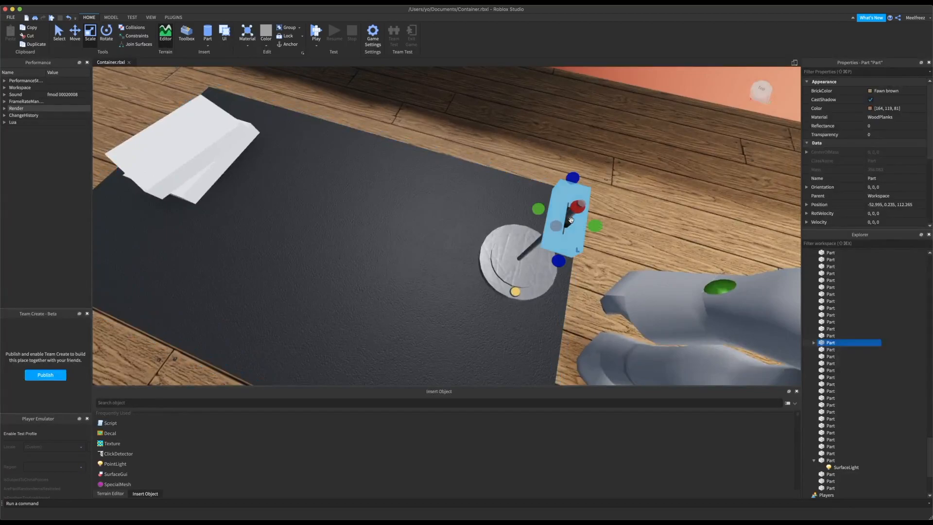
pyautogui.moveTo(595, 182); pyautogui.dragTo(582, 185, button='right')
pyautogui.click(450, 152)
pyautogui.moveTo(450, 153); pyautogui.dragTo(451, 191, button='right')
pyautogui.scroll(-5, 451, 191)
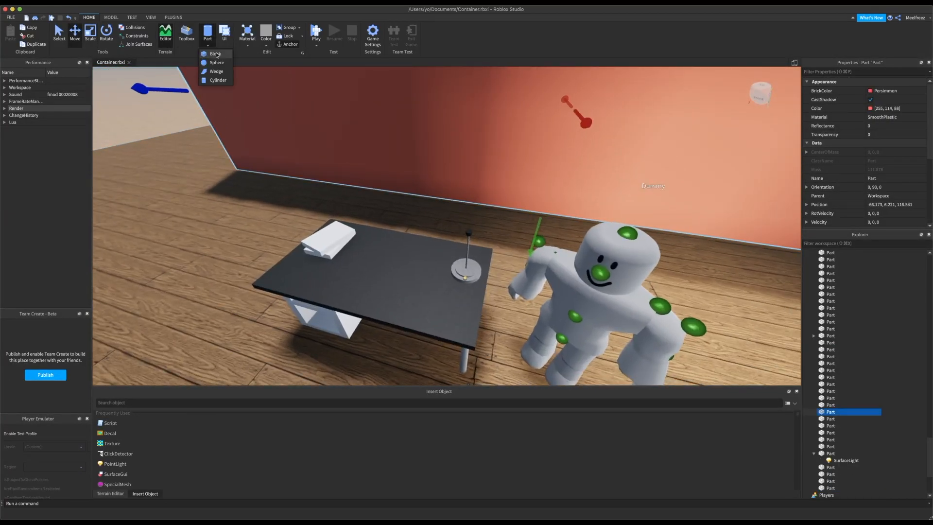
# - Insert a sphere part at the lamp and scale it to the size of a bulb
pyautogui.click(217, 63)
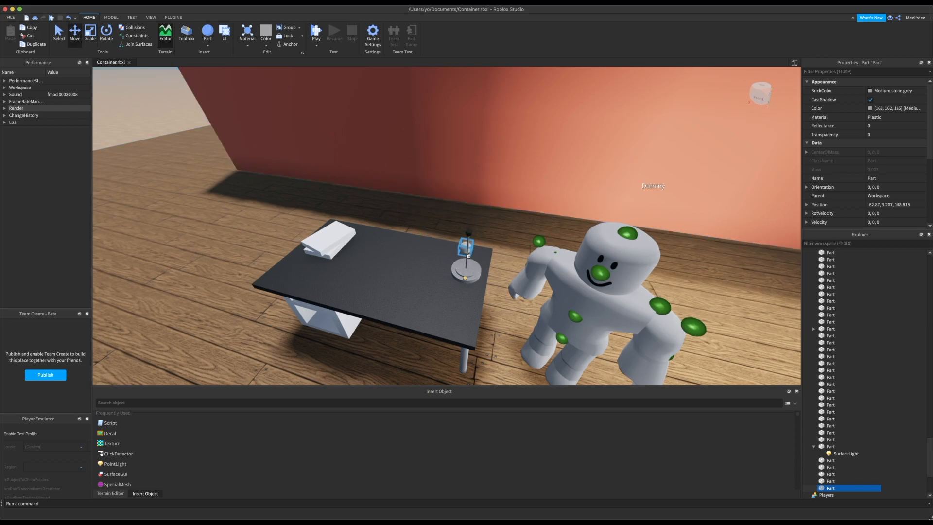
pyautogui.moveTo(485, 162); pyautogui.dragTo(486, 166)
pyautogui.scroll(5, 489, 199)
pyautogui.scroll(-2, 494, 200)
pyautogui.press('super+3')
pyautogui.moveTo(584, 132); pyautogui.dragTo(611, 126, button='right')
# - Position the sphere on top of the black collar as the lamp's bulb
pyautogui.press('super+2')
pyautogui.moveTo(613, 82); pyautogui.dragTo(607, 113)
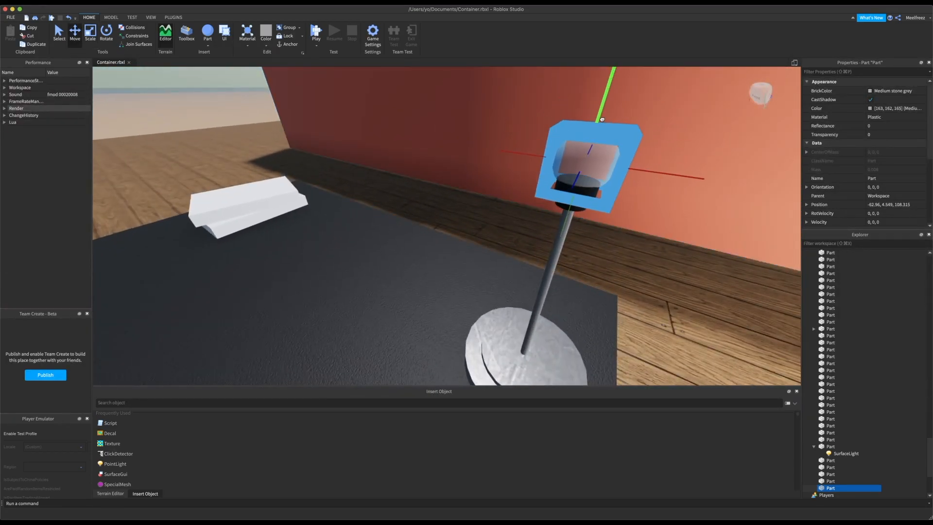
pyautogui.click(427, 148)
pyautogui.moveTo(428, 148); pyautogui.dragTo(415, 156, button='right')
pyautogui.press('super+z')
pyautogui.click(398, 190)
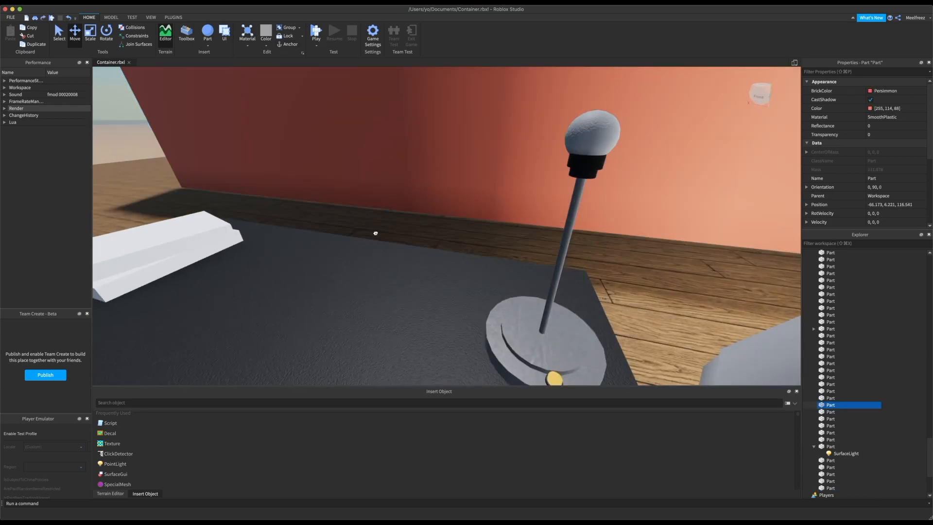
pyautogui.moveTo(375, 233); pyautogui.dragTo(359, 231, button='right')
# - Give the lamp's bulb the Neon material
pyautogui.click(585, 151)
pyautogui.click(887, 117)
pyautogui.scroll(2, 883, 172)
pyautogui.click(883, 174)
pyautogui.moveTo(534, 170); pyautogui.dragTo(547, 166, button='right')
# - Insert a SurfaceLight into the bulb and set its Angle to 180 and its Color to [255, 205, 0]
pyautogui.click(840, 481)
pyautogui.click(535, 210)
pyautogui.write('1')
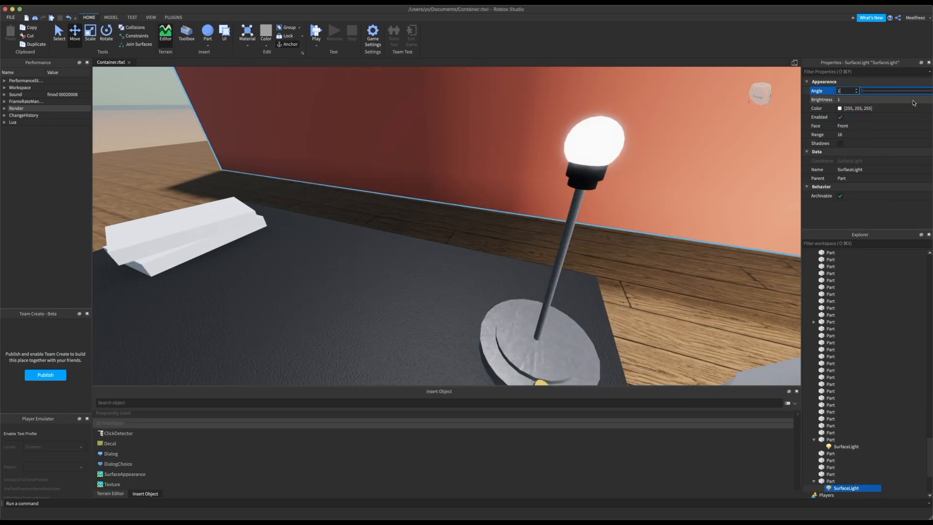
pyautogui.write('80')
pyautogui.click(855, 108)
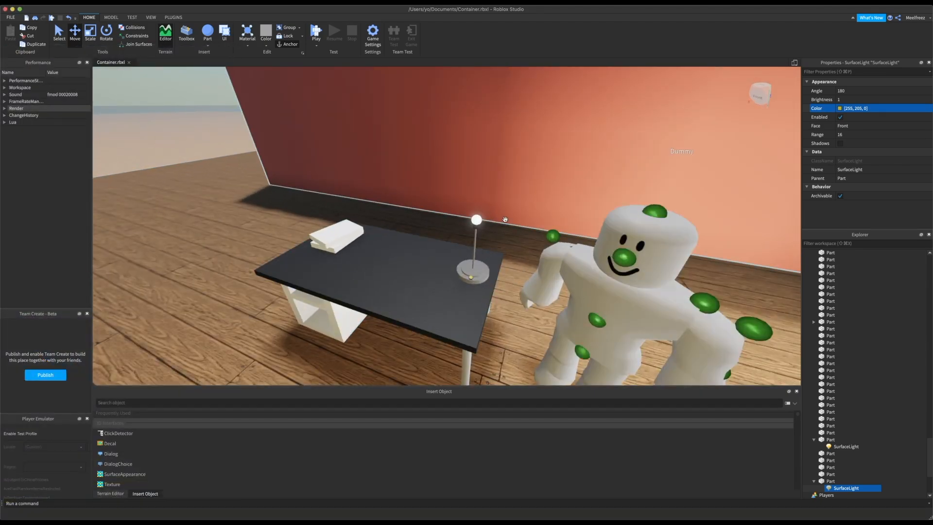
# - Rotate the glowing bulb to redirect the light coming from its front face
pyautogui.click(490, 207)
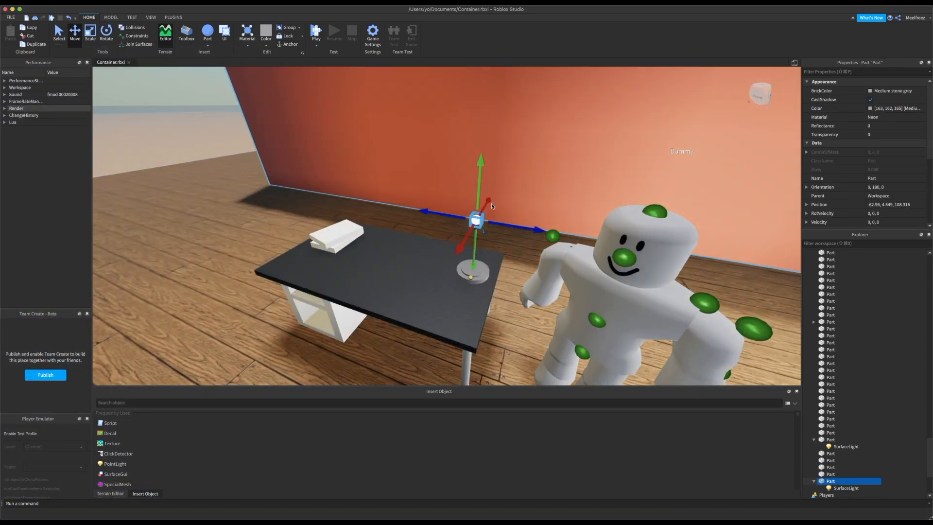
pyautogui.press('super+r')
pyautogui.press('super+4')
pyautogui.moveTo(457, 189); pyautogui.dragTo(479, 247)
pyautogui.click(481, 247)
pyautogui.click(458, 310)
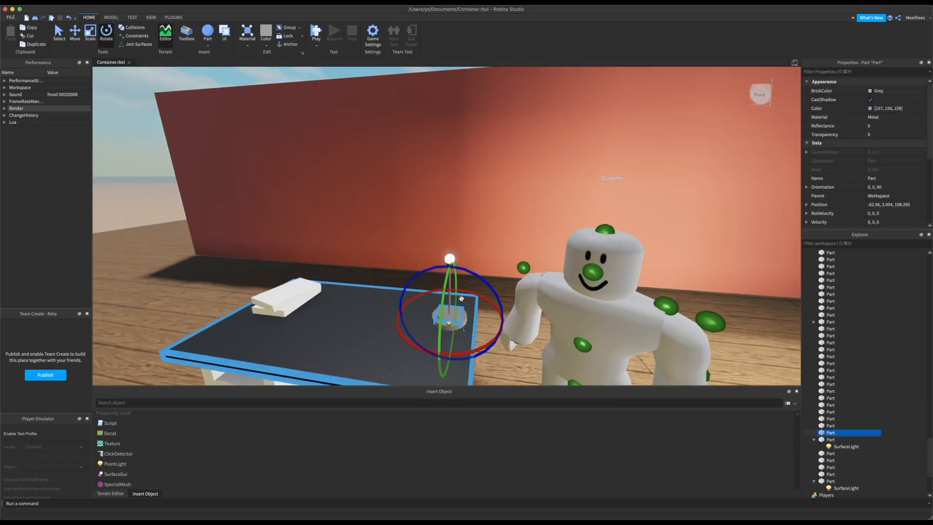
pyautogui.press('super+2')
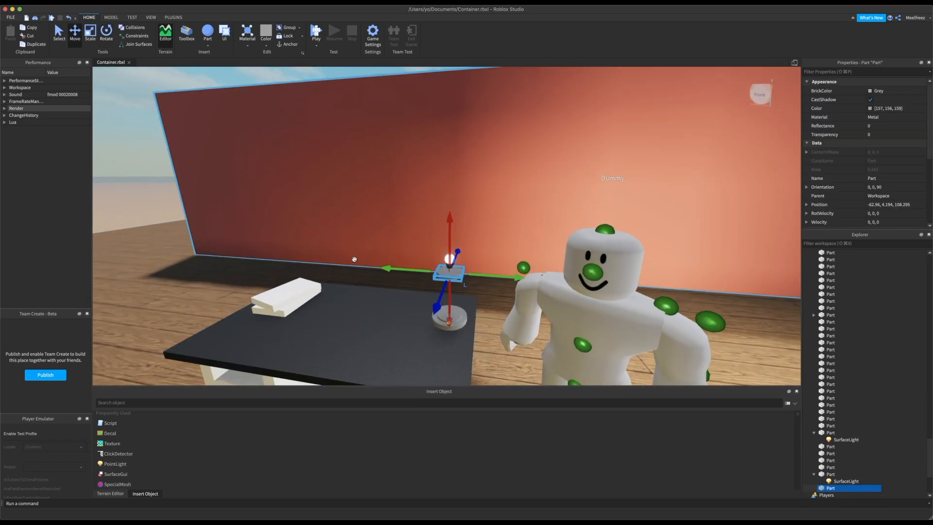
pyautogui.press('Delete')
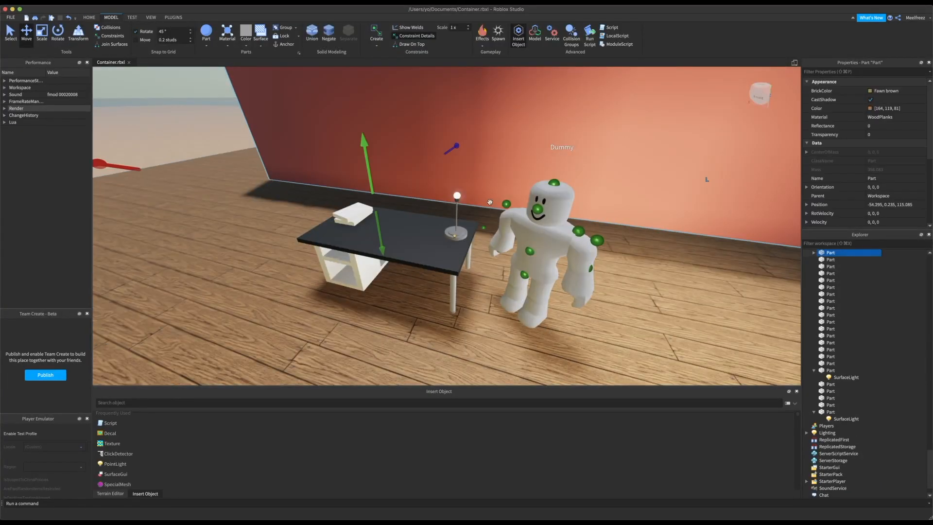
# - Place a flat white SmoothPlastic block over the lamp's round base
pyautogui.scroll(5, 319, 188)
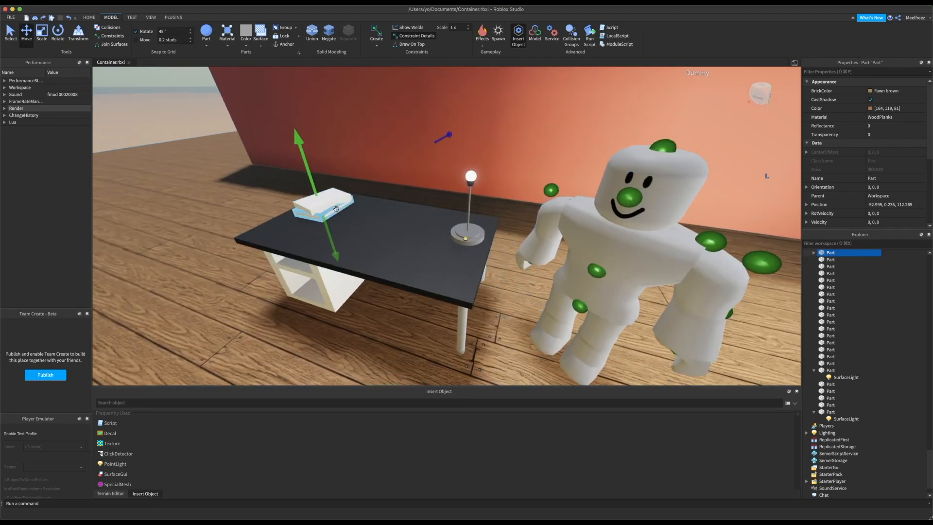
pyautogui.moveTo(354, 213); pyautogui.dragTo(357, 211)
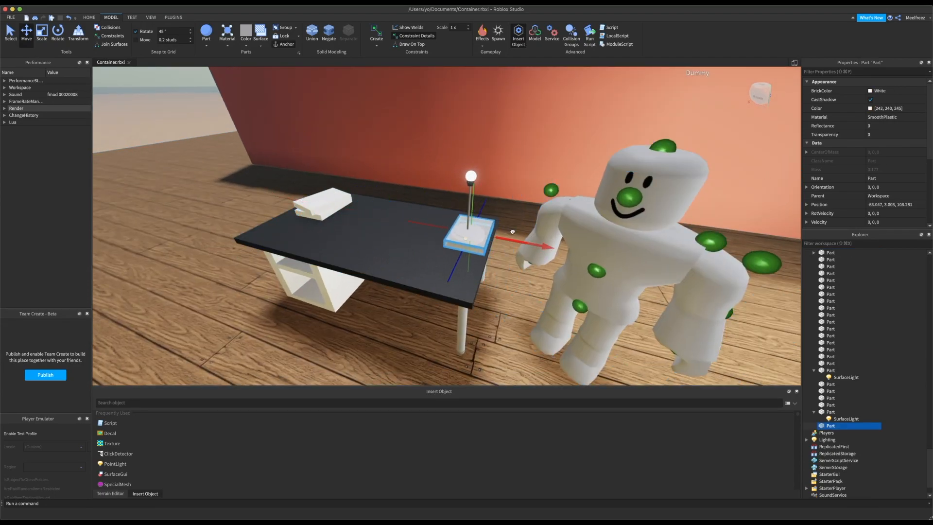
pyautogui.scroll(5, 510, 232)
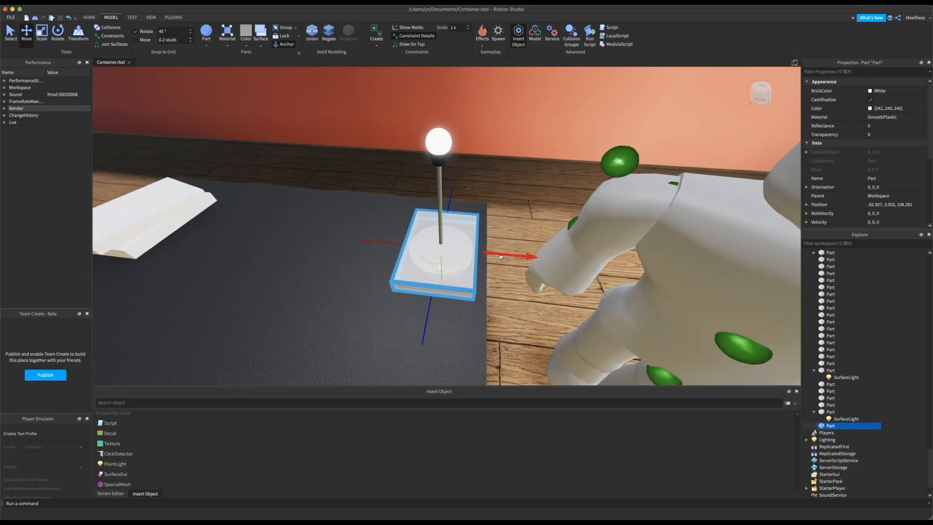
pyautogui.press('super+d')
pyautogui.press('super+3')
pyautogui.moveTo(432, 308); pyautogui.dragTo(445, 247)
pyautogui.press('super+d')
pyautogui.moveTo(449, 206); pyautogui.dragTo(449, 216)
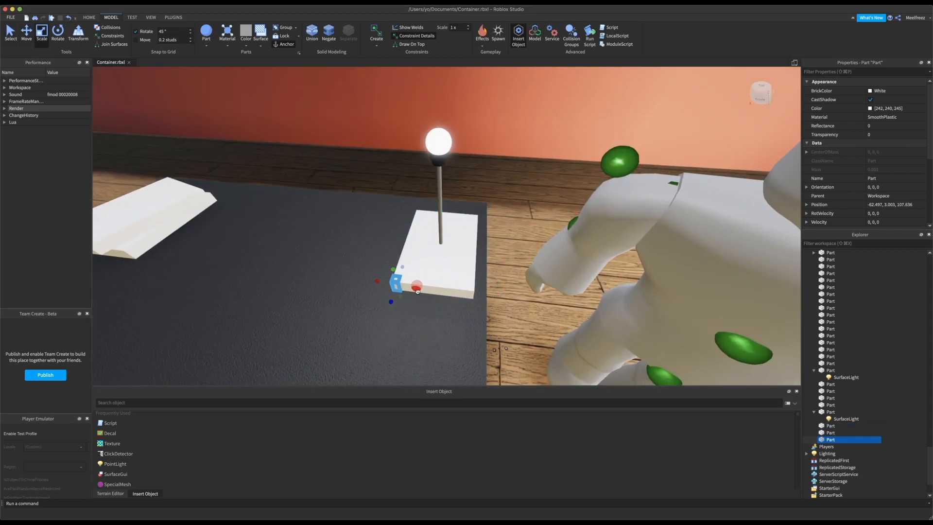
pyautogui.press('super+z')
pyautogui.press('super+z')
pyautogui.press('super+z')
pyautogui.press('super+z')
pyautogui.press('super+2')
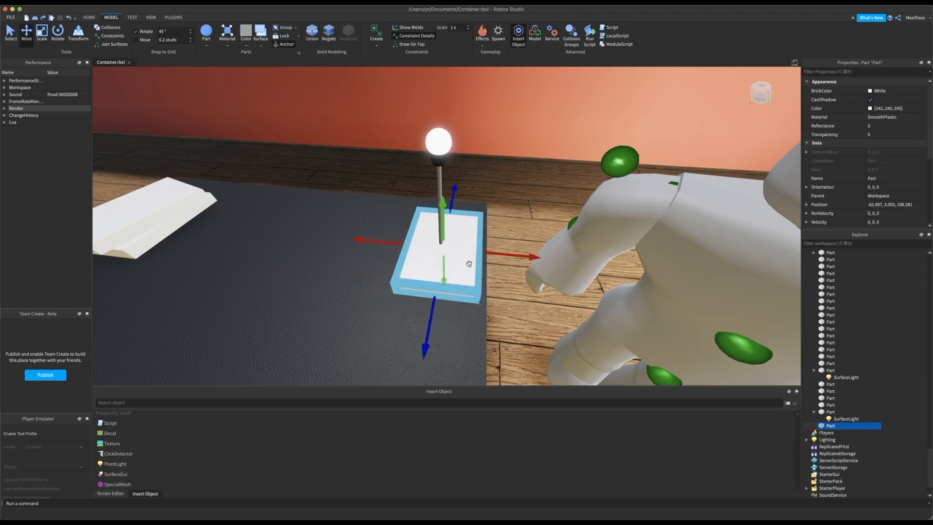
# - Scale the white block into a narrow, thin upright panel standing in front of the lamp's base
pyautogui.press('super+3')
pyautogui.moveTo(447, 201); pyautogui.dragTo(438, 270)
pyautogui.moveTo(438, 270); pyautogui.dragTo(448, 267, button='right')
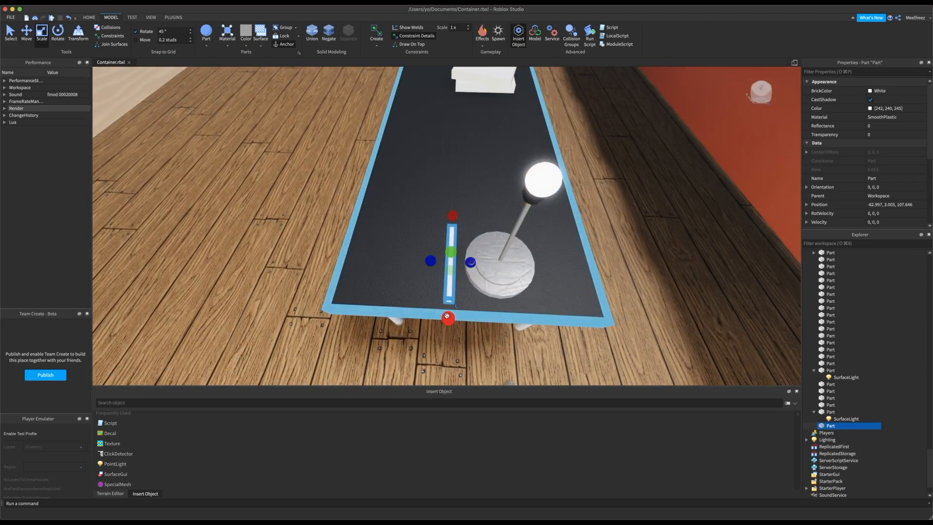
pyautogui.moveTo(448, 316); pyautogui.dragTo(449, 291)
pyautogui.moveTo(452, 214); pyautogui.dragTo(453, 225)
pyautogui.moveTo(452, 265); pyautogui.dragTo(449, 262, button='right')
pyautogui.moveTo(436, 262); pyautogui.dragTo(433, 212)
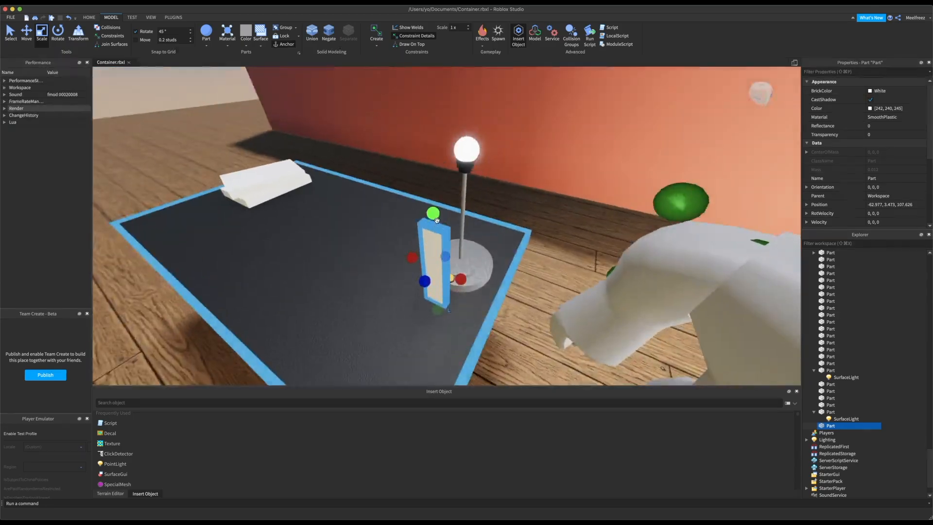
pyautogui.moveTo(433, 214); pyautogui.dragTo(435, 216, button='right')
# - Adjust the white panel's position in front of the lamp and duplicate it
pyautogui.press('super+2')
pyautogui.moveTo(506, 257); pyautogui.dragTo(523, 258)
pyautogui.click(302, 198)
pyautogui.moveTo(301, 198); pyautogui.dragTo(302, 196, button='right')
pyautogui.click(393, 271)
pyautogui.press('super+d')
pyautogui.moveTo(427, 276); pyautogui.dragTo(517, 268)
pyautogui.press('super+z')
pyautogui.moveTo(455, 262); pyautogui.dragTo(451, 259, button='right')
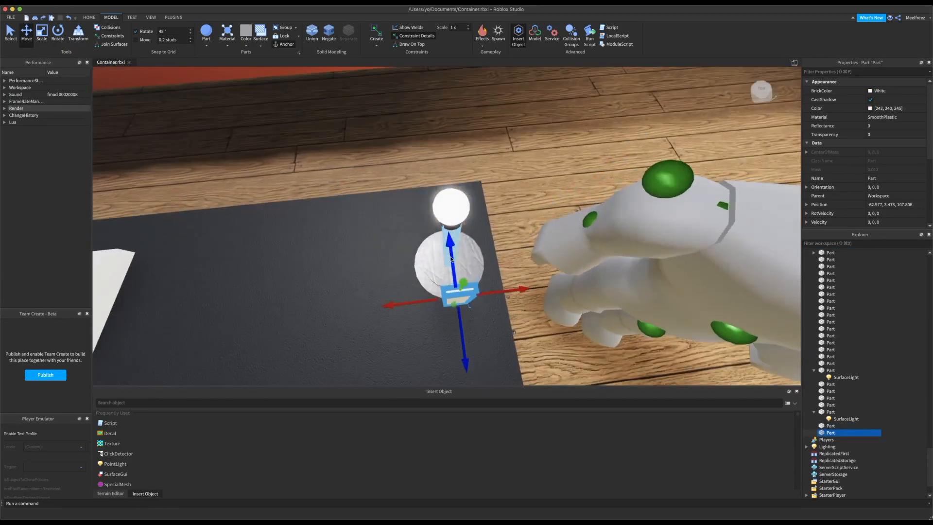
# - Turn the duplicated white panel 45° and join it to the side edge of the first panel
pyautogui.moveTo(519, 271); pyautogui.dragTo(521, 309)
pyautogui.press('super+2')
pyautogui.click(535, 224)
pyautogui.moveTo(535, 224); pyautogui.dragTo(535, 222, button='right')
pyautogui.click(475, 316)
pyautogui.moveTo(476, 316); pyautogui.dragTo(476, 317, button='right')
pyautogui.click(557, 224)
pyautogui.moveTo(547, 244); pyautogui.dragTo(523, 239, button='right')
pyautogui.click(469, 286)
pyautogui.click(519, 231)
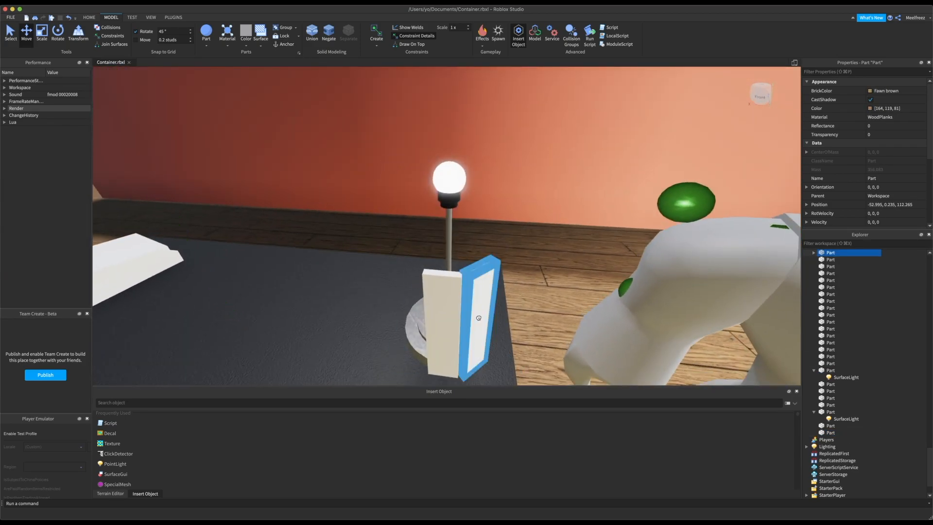
# - Duplicate the angled white panel, turn the copy to face -45°, and place it on the opposite side edge of the front panel
pyautogui.click(480, 319)
pyautogui.moveTo(479, 319); pyautogui.dragTo(482, 320, button='right')
pyautogui.press('super+d')
pyautogui.press('super+r')
pyautogui.press('super+r')
pyautogui.press('super+r')
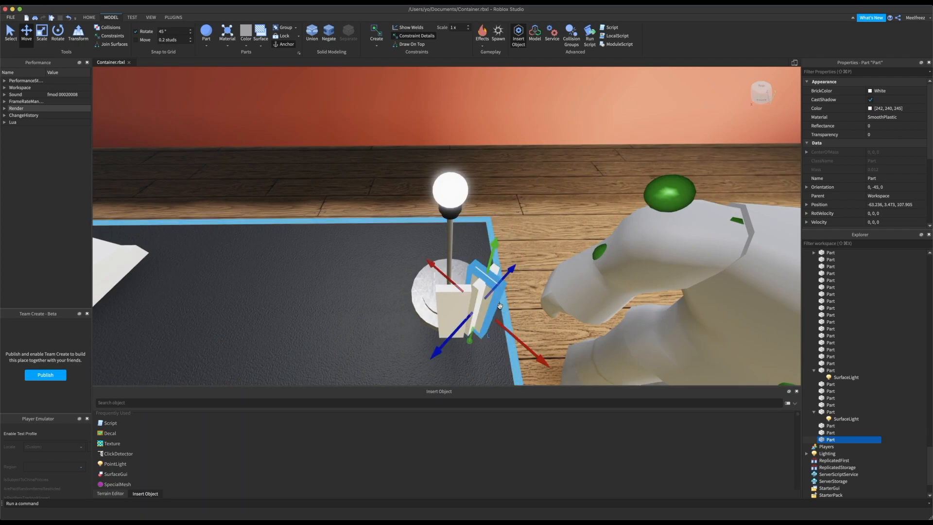
pyautogui.moveTo(474, 355); pyautogui.dragTo(463, 345)
pyautogui.click(576, 208)
pyautogui.moveTo(576, 208); pyautogui.dragTo(579, 210, button='right')
pyautogui.click(436, 329)
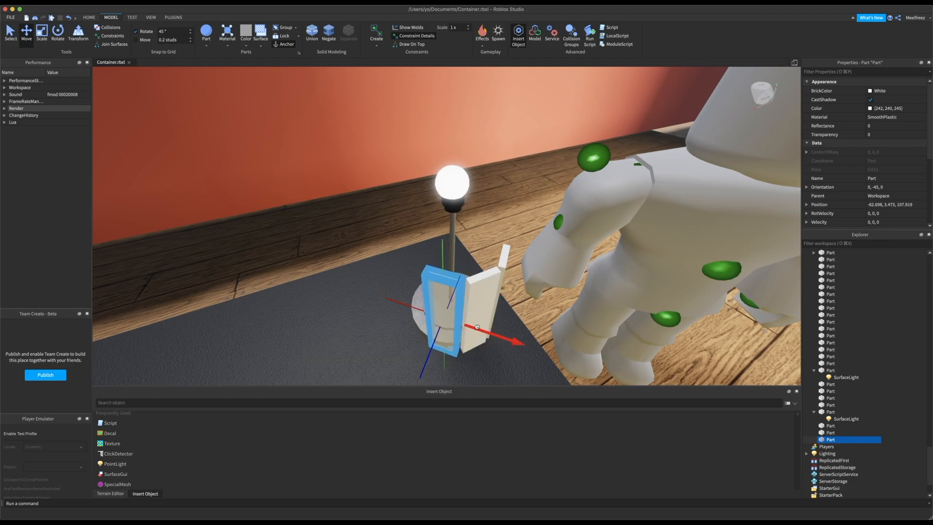
# - Fine-tune the mirrored panel's position so that its edge meets the front panel
pyautogui.moveTo(495, 207); pyautogui.dragTo(495, 207, button='right')
pyautogui.click(552, 216)
pyautogui.moveTo(554, 183); pyautogui.dragTo(554, 183, button='right')
pyautogui.press('super+z')
pyautogui.click(554, 183)
pyautogui.click(554, 267)
pyautogui.moveTo(554, 267); pyautogui.dragTo(555, 269, button='right')
# - Duplicate the front panel twice, turn the copies 90°, and join them to the outer edges of the two angled panels
pyautogui.click(446, 302)
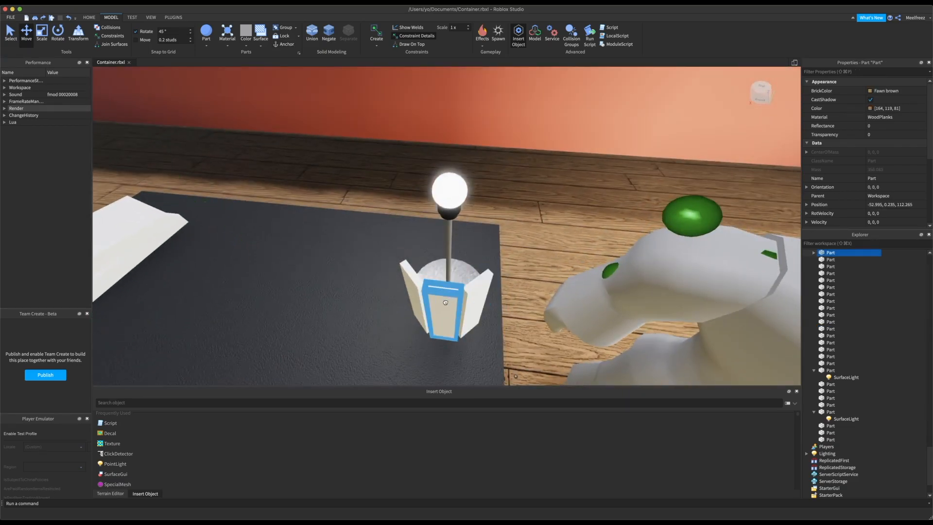
pyautogui.moveTo(454, 241); pyautogui.dragTo(474, 245, button='right')
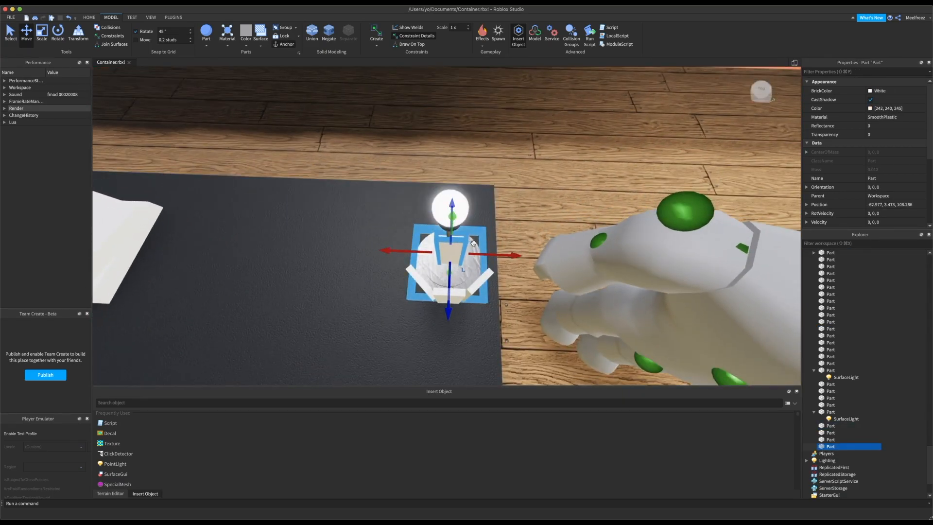
pyautogui.moveTo(487, 224); pyautogui.dragTo(487, 223)
pyautogui.moveTo(537, 267); pyautogui.dragTo(540, 267)
pyautogui.click(512, 198)
pyautogui.moveTo(511, 197); pyautogui.dragTo(511, 197, button='right')
pyautogui.click(494, 257)
pyautogui.click(564, 171)
pyautogui.moveTo(565, 171); pyautogui.dragTo(564, 171, button='right')
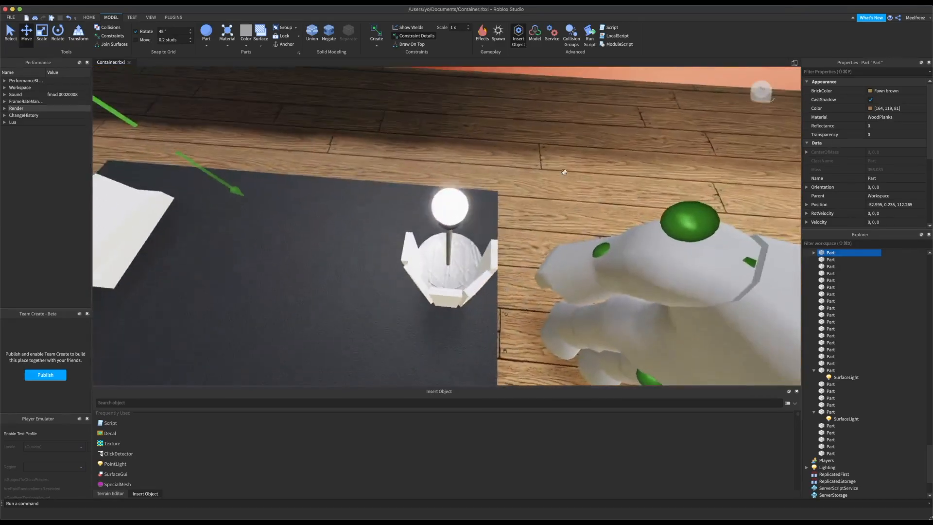
# - Duplicate the front panel together with two neighbouring panels and turn the copies 180°
pyautogui.click(471, 292)
pyautogui.moveTo(423, 282); pyautogui.dragTo(422, 282, button='right')
pyautogui.click(398, 286)
pyautogui.keyDown('shift'); pyautogui.click(432, 286); pyautogui.keyUp('shift')
pyautogui.keyDown('shift'); pyautogui.click(478, 284); pyautogui.keyUp('shift')
pyautogui.click(397, 239)
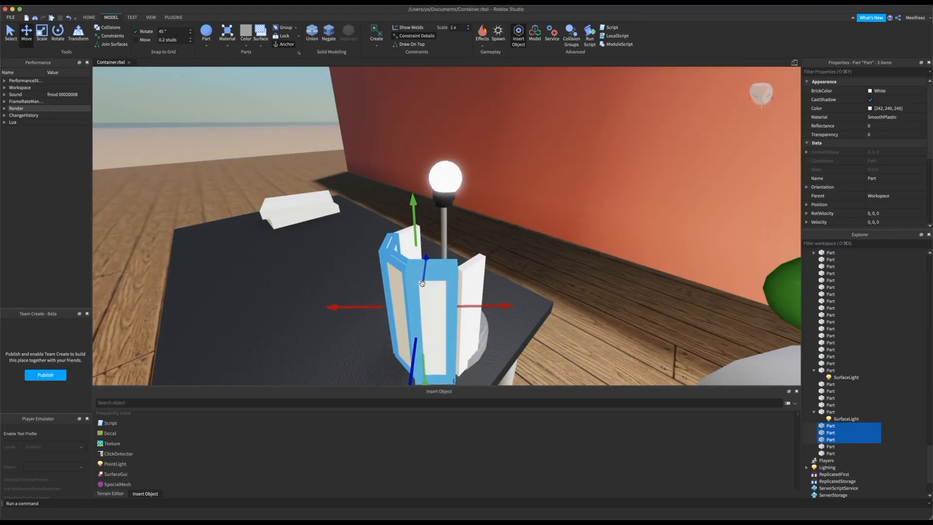
pyautogui.moveTo(422, 288); pyautogui.dragTo(423, 288, button='right')
pyautogui.press('super+d')
pyautogui.press('super+r')
pyautogui.press('super+r')
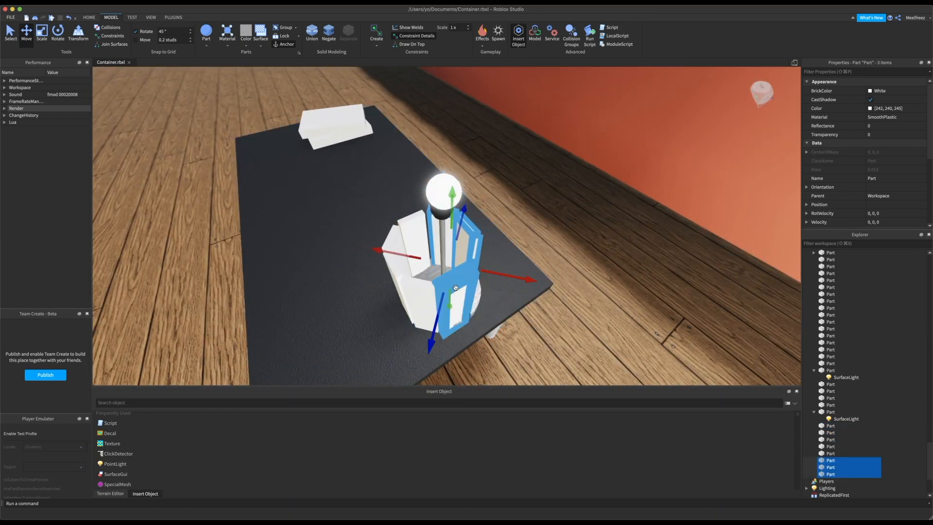
# - Position the three copied panels behind the lamp pole to close the eight-sided ring
pyautogui.moveTo(503, 276); pyautogui.dragTo(513, 278)
pyautogui.click(154, 246)
pyautogui.moveTo(171, 251); pyautogui.dragTo(173, 250, button='right')
pyautogui.press('super+z')
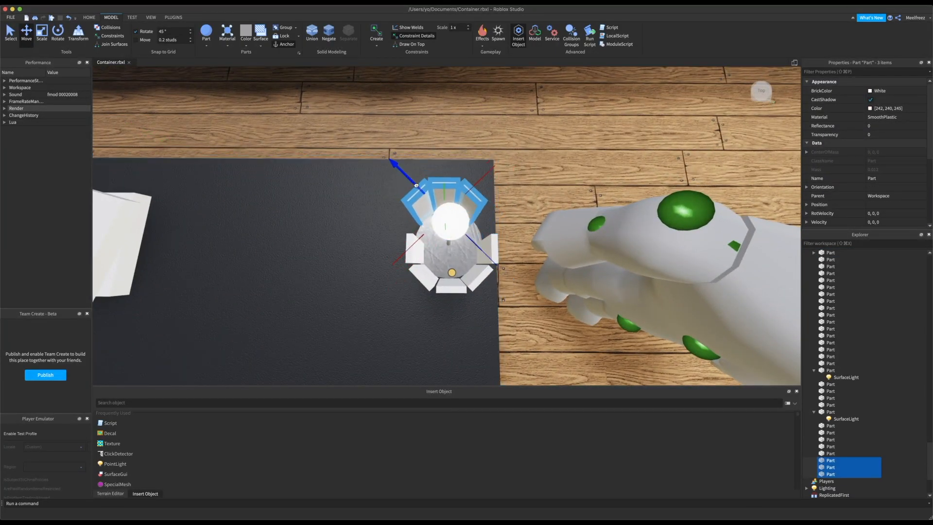
pyautogui.moveTo(539, 191); pyautogui.dragTo(536, 192, button='right')
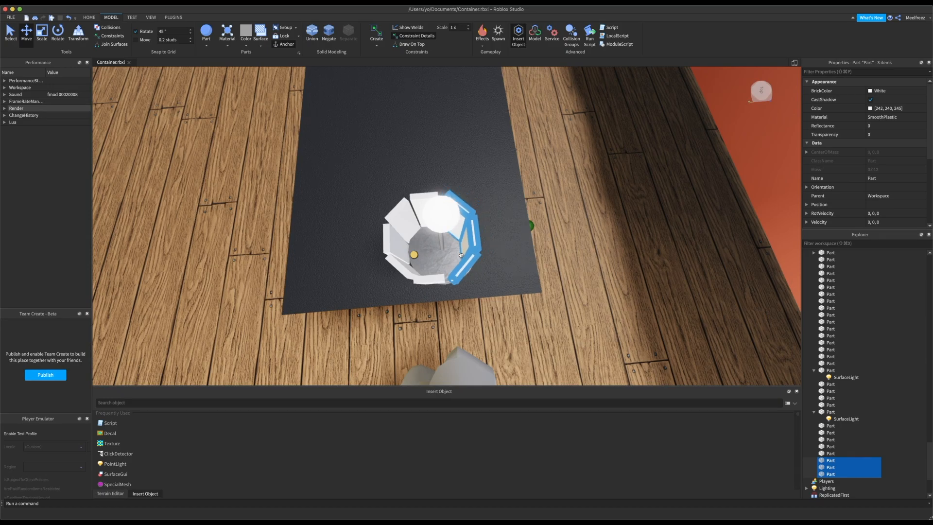
pyautogui.moveTo(461, 254); pyautogui.dragTo(461, 253, button='right')
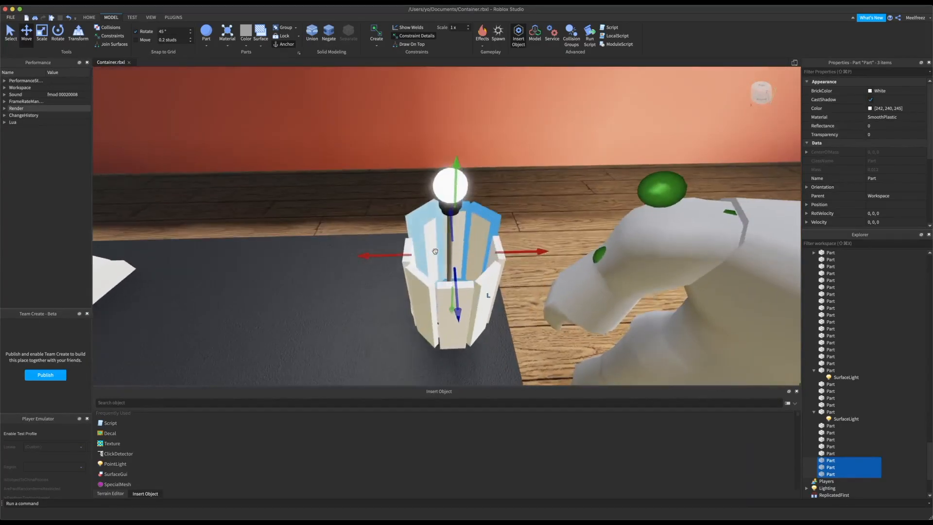
pyautogui.click(511, 232)
pyautogui.moveTo(511, 232); pyautogui.dragTo(510, 232, button='right')
pyautogui.click(426, 241)
pyautogui.moveTo(425, 241); pyautogui.dragTo(428, 239, button='right')
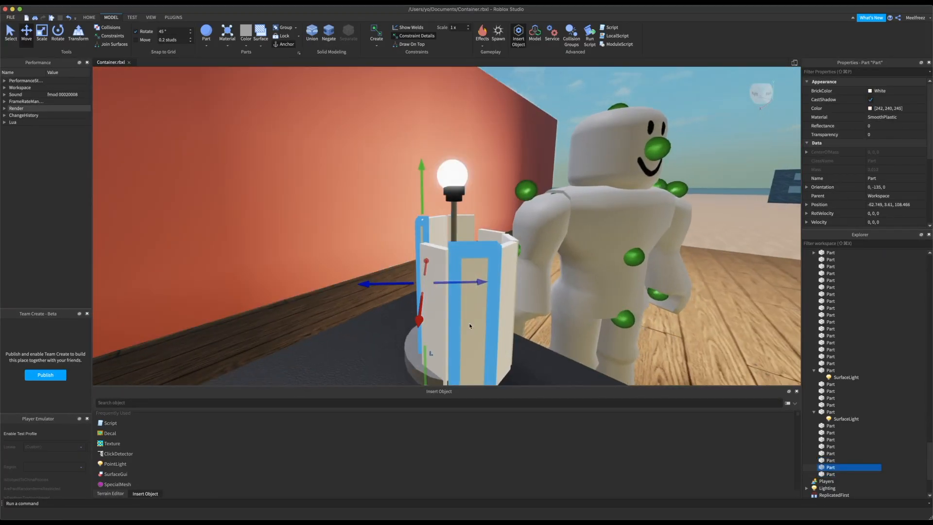
pyautogui.click(439, 314)
pyautogui.keyDown('shift'); pyautogui.click(473, 306); pyautogui.keyUp('shift')
pyautogui.click(440, 302)
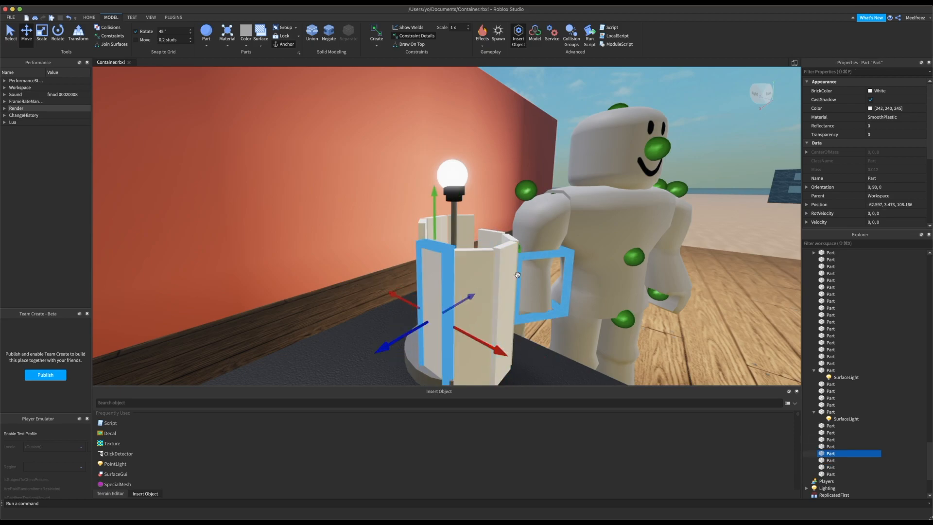
pyautogui.keyDown('shift'); pyautogui.click(517, 275); pyautogui.keyUp('shift')
pyautogui.moveTo(517, 275); pyautogui.dragTo(517, 276, button='right')
pyautogui.keyDown('shift'); pyautogui.click(487, 249); pyautogui.keyUp('shift')
pyautogui.moveTo(487, 249); pyautogui.dragTo(505, 262, button='right')
pyautogui.click(486, 79)
# - Raise the five front and side panels to line up with the height of the three back panels
pyautogui.click(488, 250)
pyautogui.keyDown('shift'); pyautogui.click(421, 282); pyautogui.keyUp('shift')
pyautogui.keyDown('shift'); pyautogui.click(443, 308); pyautogui.keyUp('shift')
pyautogui.keyDown('shift'); pyautogui.click(479, 309); pyautogui.keyUp('shift')
pyautogui.keyDown('shift'); pyautogui.click(502, 264); pyautogui.keyUp('shift')
pyautogui.moveTo(432, 199); pyautogui.dragTo(431, 198)
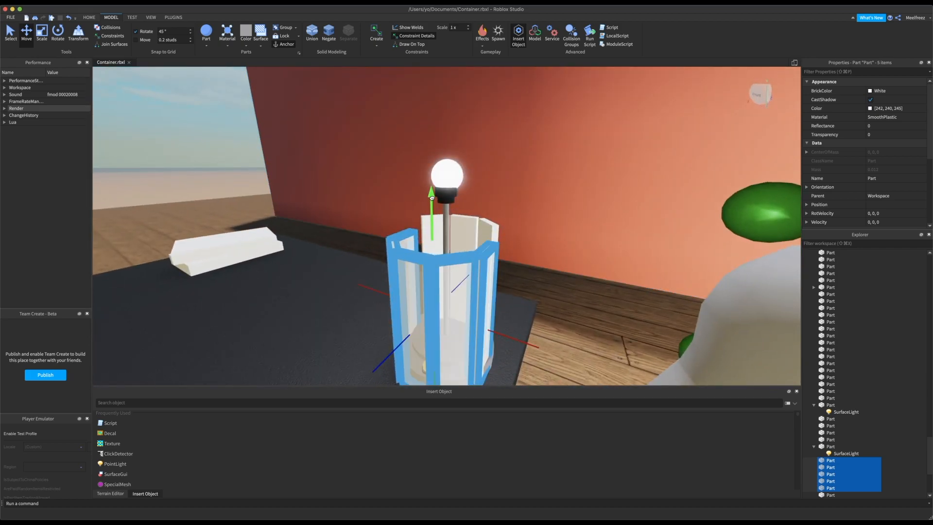
pyautogui.moveTo(432, 182); pyautogui.dragTo(413, 233, button='right')
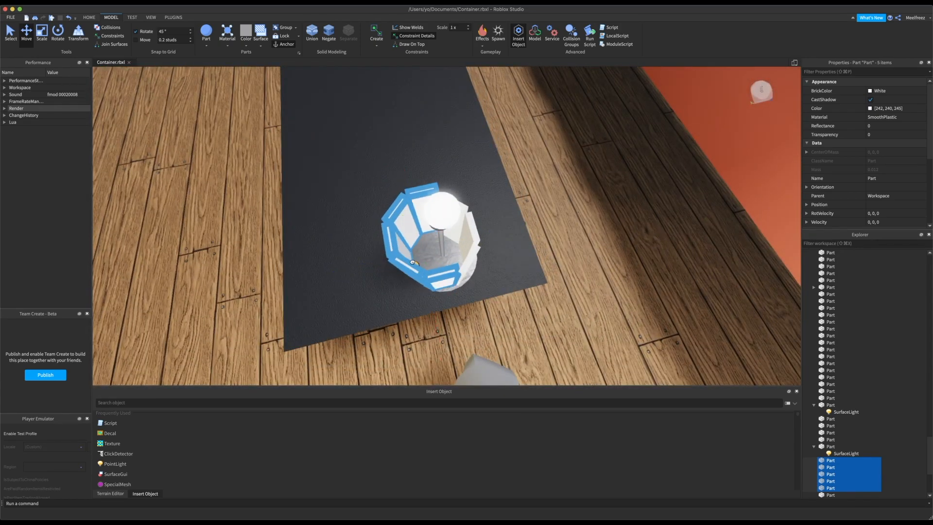
pyautogui.moveTo(412, 265); pyautogui.dragTo(408, 258, button='right')
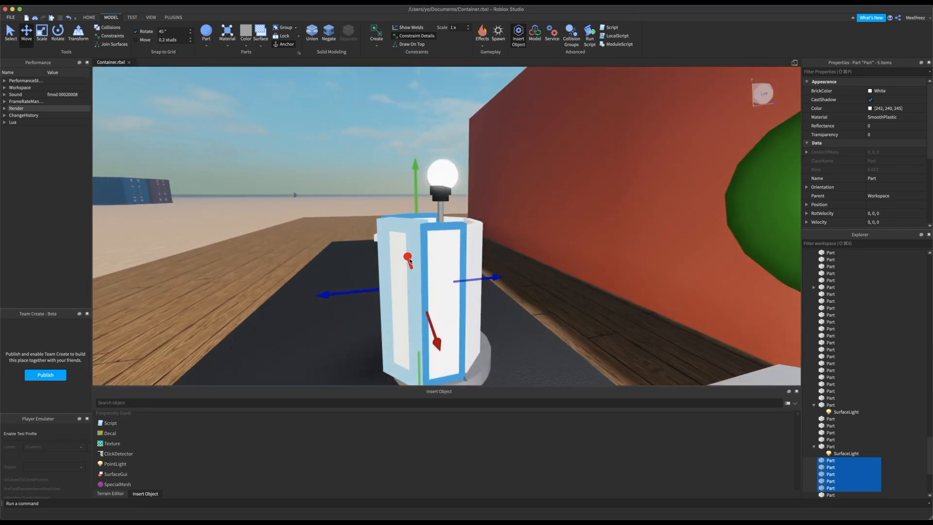
# - Adjust the three back panels and the side panel to even out the gaps in the ring
pyautogui.press('super+z')
pyautogui.click(342, 160)
pyautogui.moveTo(342, 161); pyautogui.dragTo(346, 167, button='right')
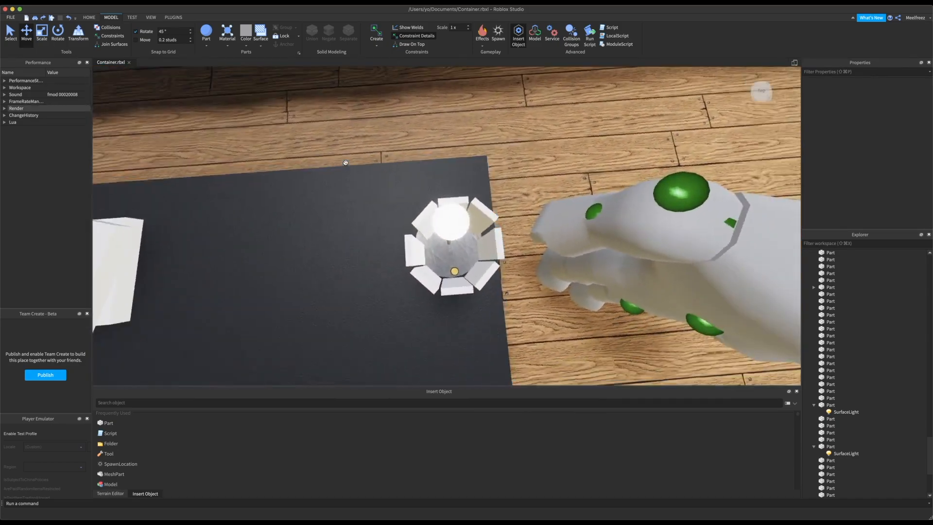
pyautogui.click(491, 217)
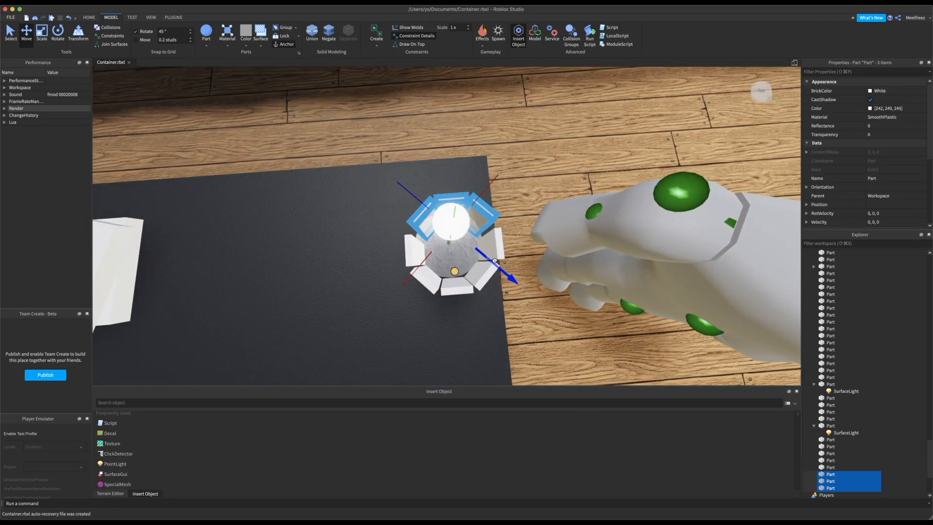
pyautogui.moveTo(496, 251); pyautogui.dragTo(444, 277, button='right')
pyautogui.click(443, 277)
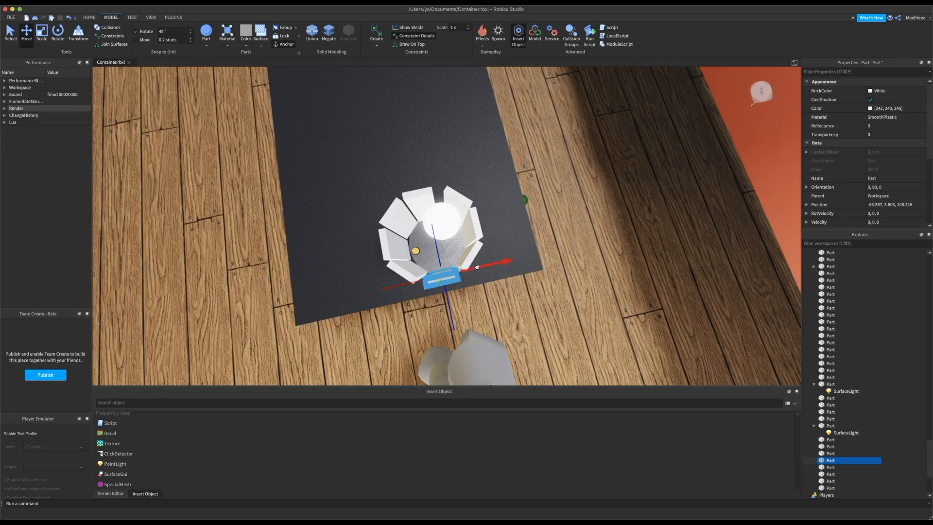
pyautogui.click(512, 170)
pyautogui.moveTo(512, 170); pyautogui.dragTo(512, 170, button='right')
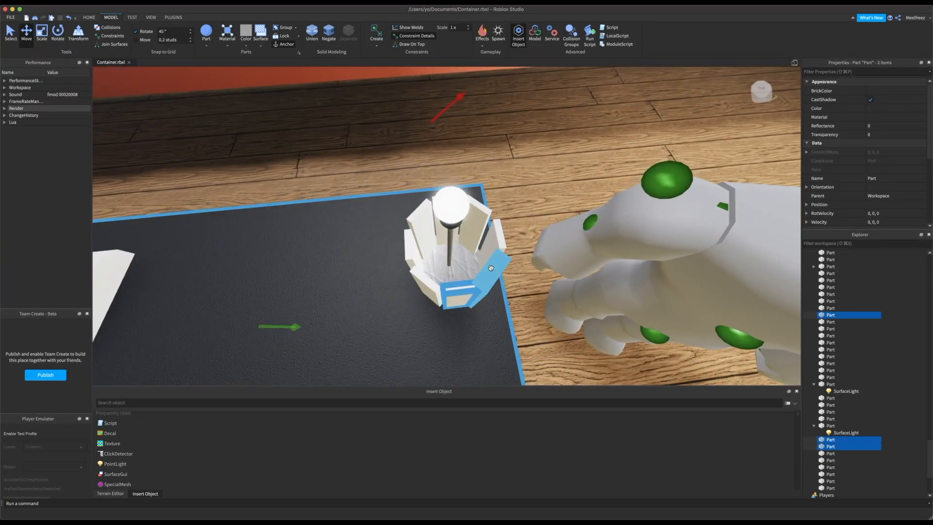
# - Select all eight shade panels and raise them along the lamp pole towards the bulb
pyautogui.keyDown('shift'); pyautogui.click(491, 267); pyautogui.keyUp('shift')
pyautogui.moveTo(491, 268); pyautogui.dragTo(491, 268, button='right')
pyautogui.click(287, 107)
pyautogui.moveTo(287, 106); pyautogui.dragTo(287, 106, button='right')
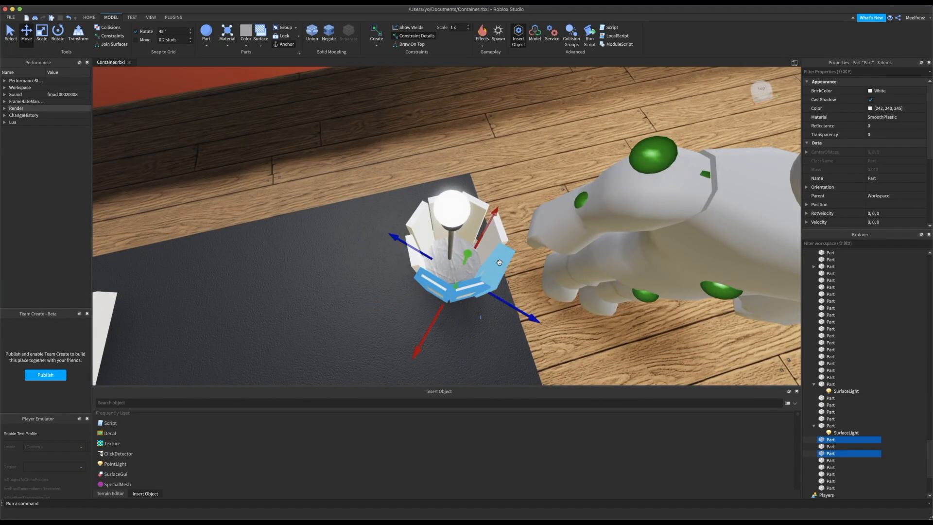
pyautogui.keyDown('shift'); pyautogui.click(412, 243); pyautogui.keyUp('shift')
pyautogui.moveTo(412, 243); pyautogui.dragTo(412, 243, button='right')
pyautogui.press('super+3')
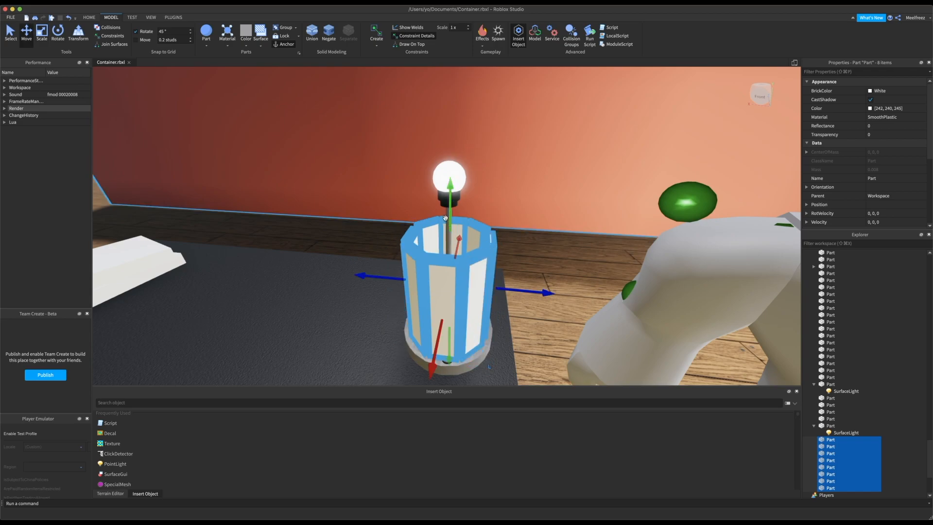
pyautogui.moveTo(446, 218); pyautogui.dragTo(452, 83)
# - Group the eight shade panels into one model and raise it until the shade surrounds the bulb
pyautogui.moveTo(571, 173); pyautogui.dragTo(540, 170, button='right')
pyautogui.scroll(-3, 452, 267)
pyautogui.moveTo(544, 232); pyautogui.dragTo(544, 228, button='right')
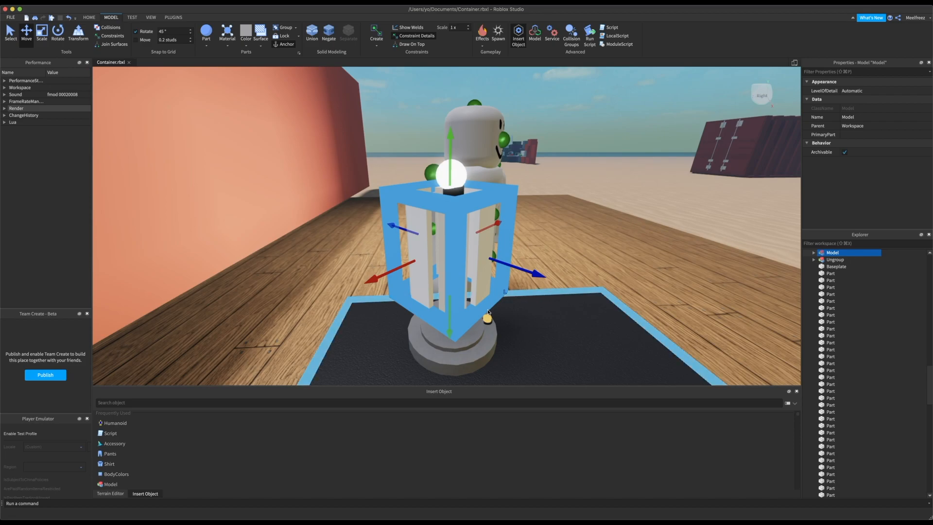
pyautogui.click(448, 165)
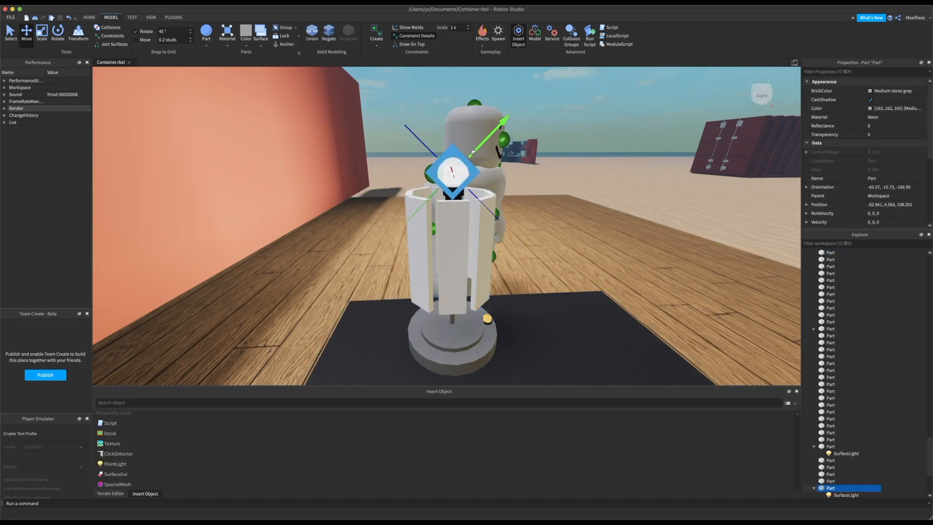
pyautogui.moveTo(474, 152); pyautogui.dragTo(475, 250, button='right')
pyautogui.click(461, 292)
pyautogui.press('super+g')
pyautogui.moveTo(454, 292); pyautogui.dragTo(455, 287, button='right')
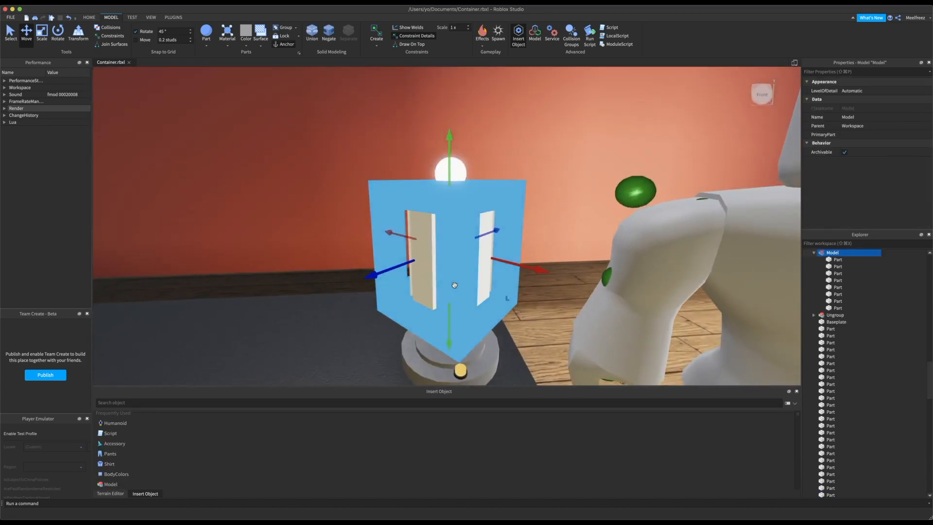
pyautogui.moveTo(449, 335); pyautogui.dragTo(450, 265)
pyautogui.click(577, 318)
pyautogui.click(459, 345)
pyautogui.moveTo(459, 345); pyautogui.dragTo(459, 345, button='right')
# - Reshape a copied white shade panel into a thin horizontal bar centred on the bulb, spanning the inside of the shade
pyautogui.keyDown('alt'); pyautogui.click(453, 194); pyautogui.keyUp('alt')
pyautogui.moveTo(453, 194); pyautogui.dragTo(453, 194, button='right')
pyautogui.moveTo(479, 213); pyautogui.dragTo(454, 213)
pyautogui.press('super+3')
pyautogui.moveTo(455, 213); pyautogui.dragTo(454, 213, button='right')
pyautogui.moveTo(456, 244); pyautogui.dragTo(455, 216)
pyautogui.moveTo(455, 216); pyautogui.dragTo(455, 216, button='right')
pyautogui.moveTo(460, 189); pyautogui.dragTo(468, 163)
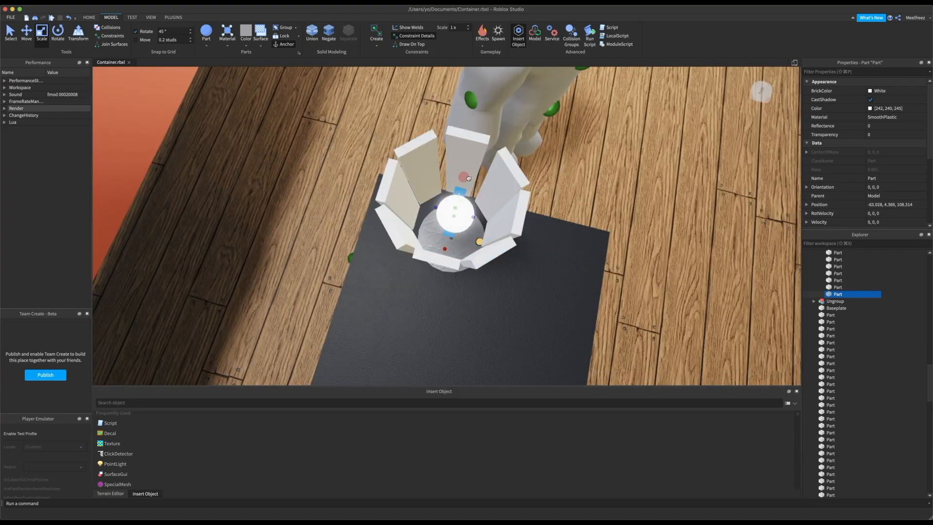
pyautogui.moveTo(435, 278); pyautogui.dragTo(436, 270, button='right')
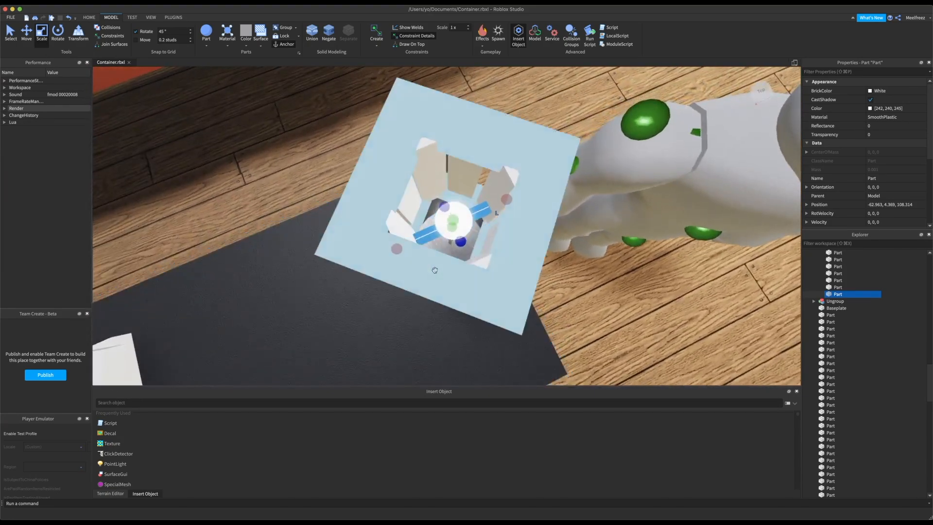
# - Duplicate the thin bar and turn the copy 90° to form a cross inside the shade
pyautogui.press('super+d')
pyautogui.press('super+r')
pyautogui.click(546, 291)
pyautogui.moveTo(545, 291); pyautogui.dragTo(546, 292, button='right')
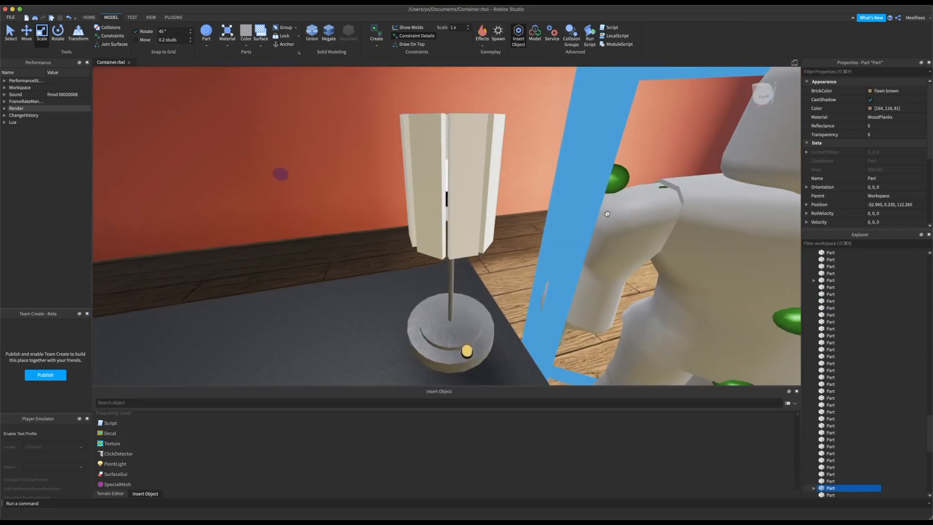
# - Examine the lamp's shade from above and from the side, along with the whole desk
pyautogui.moveTo(443, 188); pyautogui.dragTo(442, 189, button='right')
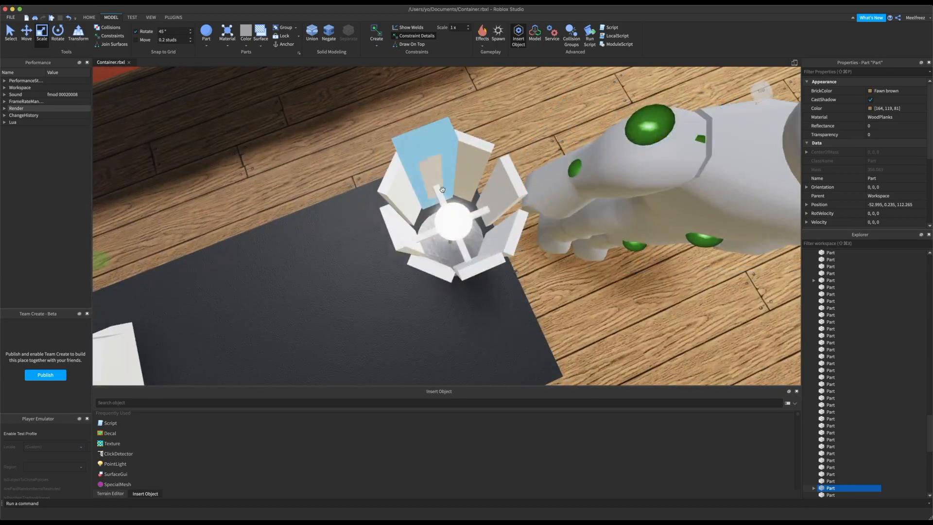
pyautogui.click(333, 95)
pyautogui.click(422, 166)
pyautogui.moveTo(332, 116); pyautogui.dragTo(331, 119, button='right')
pyautogui.click(331, 118)
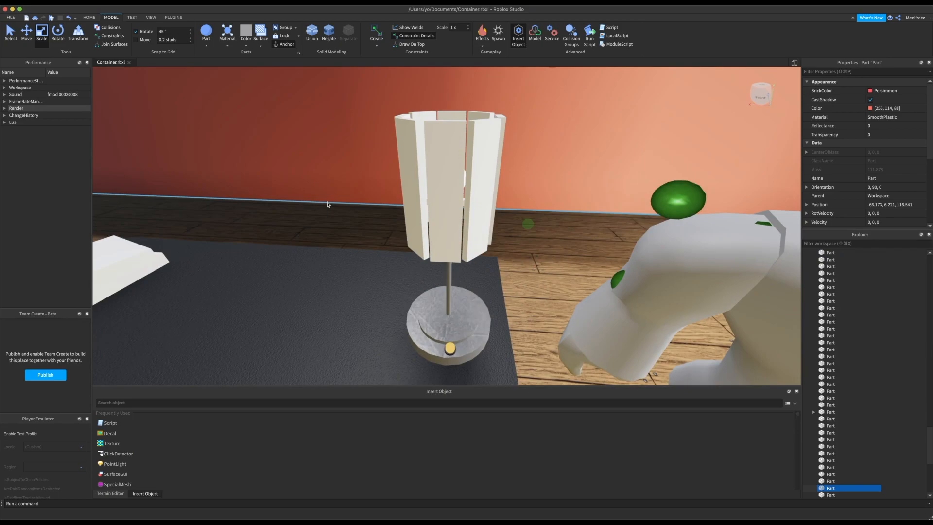
pyautogui.scroll(-6, 328, 203)
pyautogui.scroll(2, 327, 203)
pyautogui.moveTo(327, 203); pyautogui.dragTo(328, 204, button='right')
pyautogui.moveTo(486, 275); pyautogui.dragTo(488, 276, button='right')
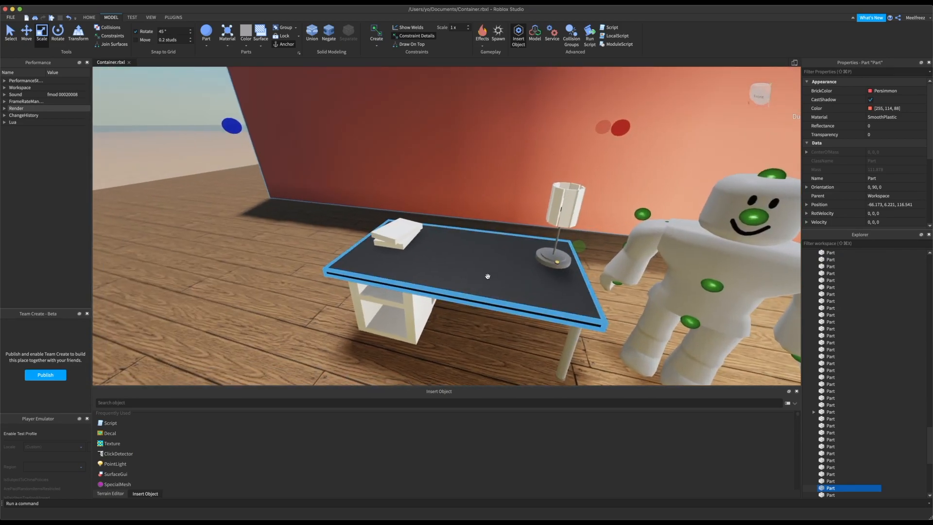
# - Move the Dummy from the lamp end of the desk to the floor beside the shelved cabinet and deselect it
pyautogui.moveTo(724, 297); pyautogui.dragTo(725, 299, button='right')
pyautogui.moveTo(707, 272); pyautogui.dragTo(327, 185)
pyautogui.moveTo(324, 229); pyautogui.dragTo(194, 272)
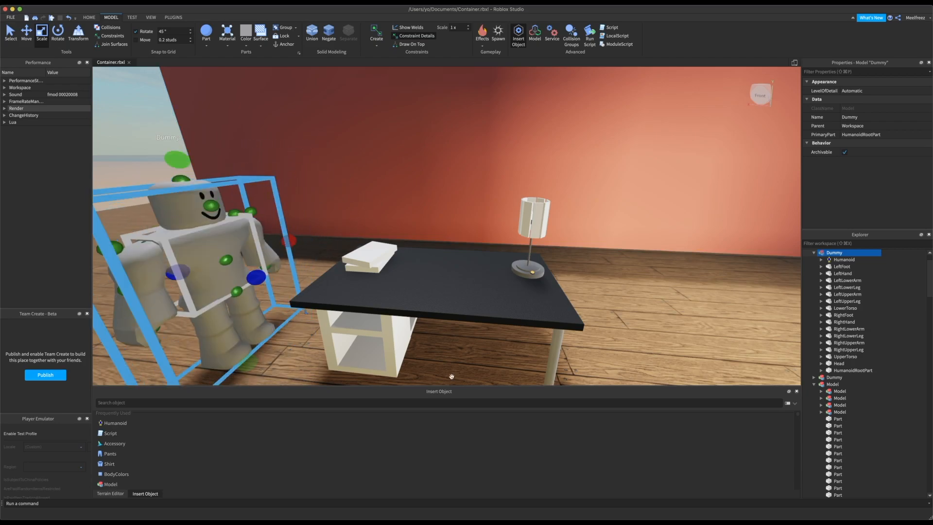
pyautogui.click(660, 339)
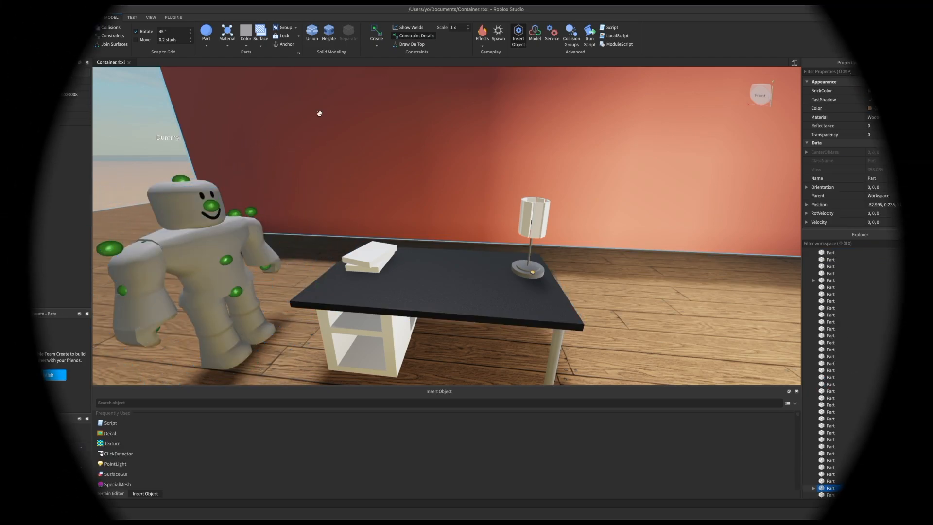